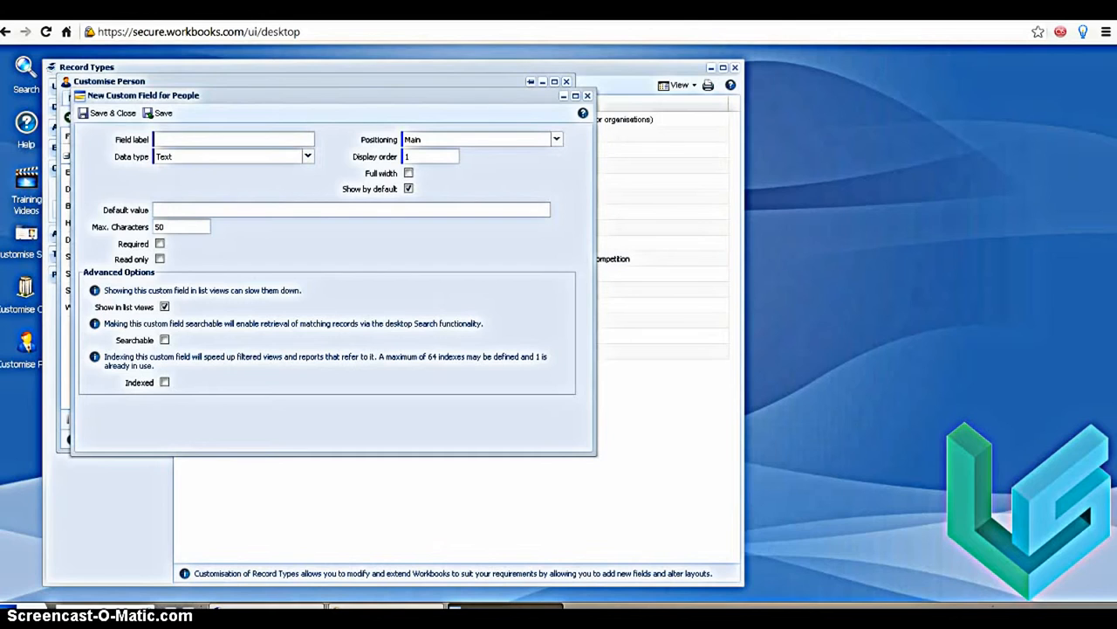
Label the new custom field for people Employee Notes, give it the Multi-line text data type, and save it
click(204, 133)
text(Employee Notes)
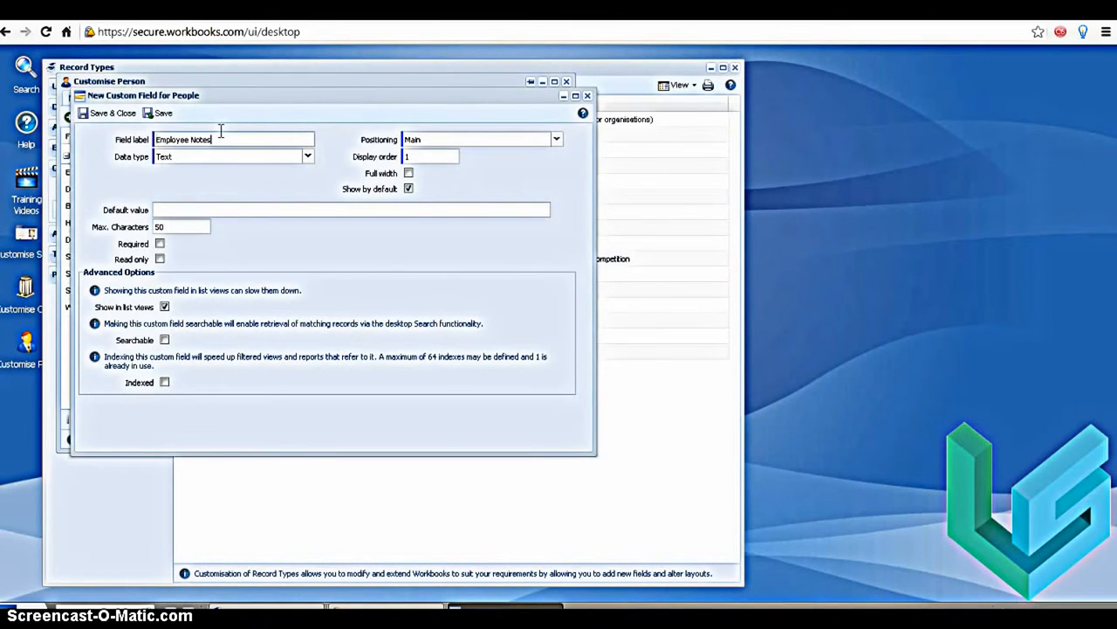
click(308, 158)
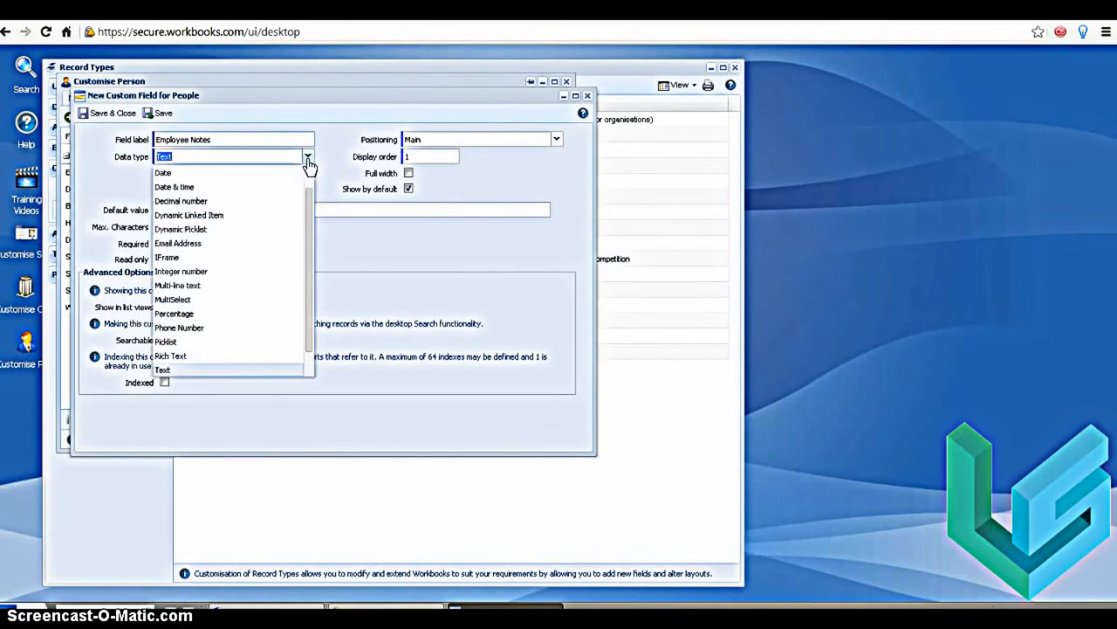
click(229, 286)
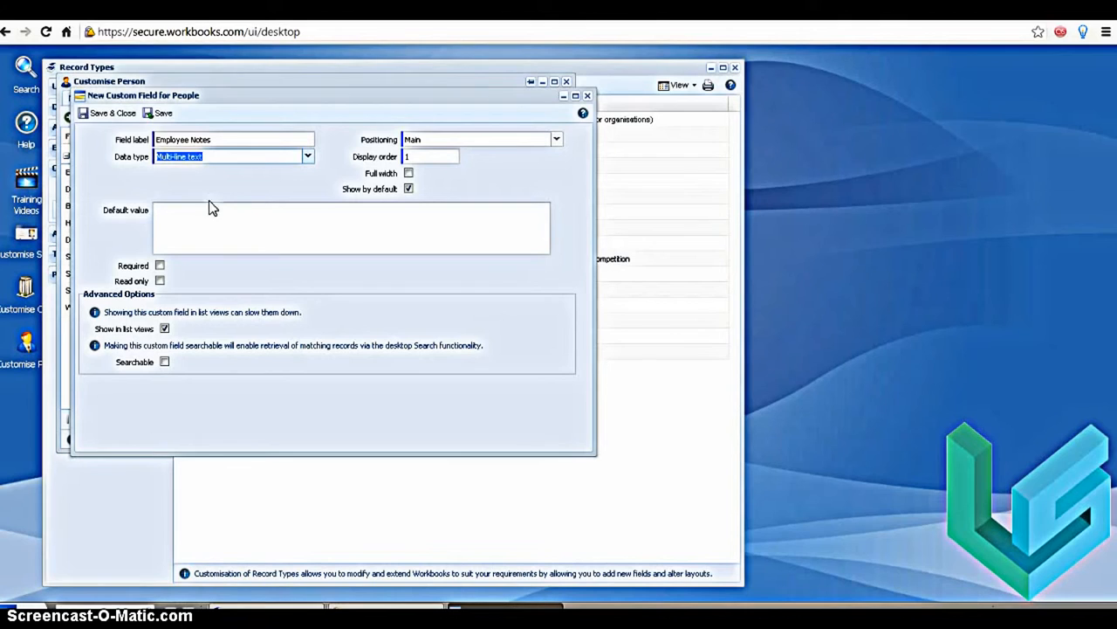
click(99, 117)
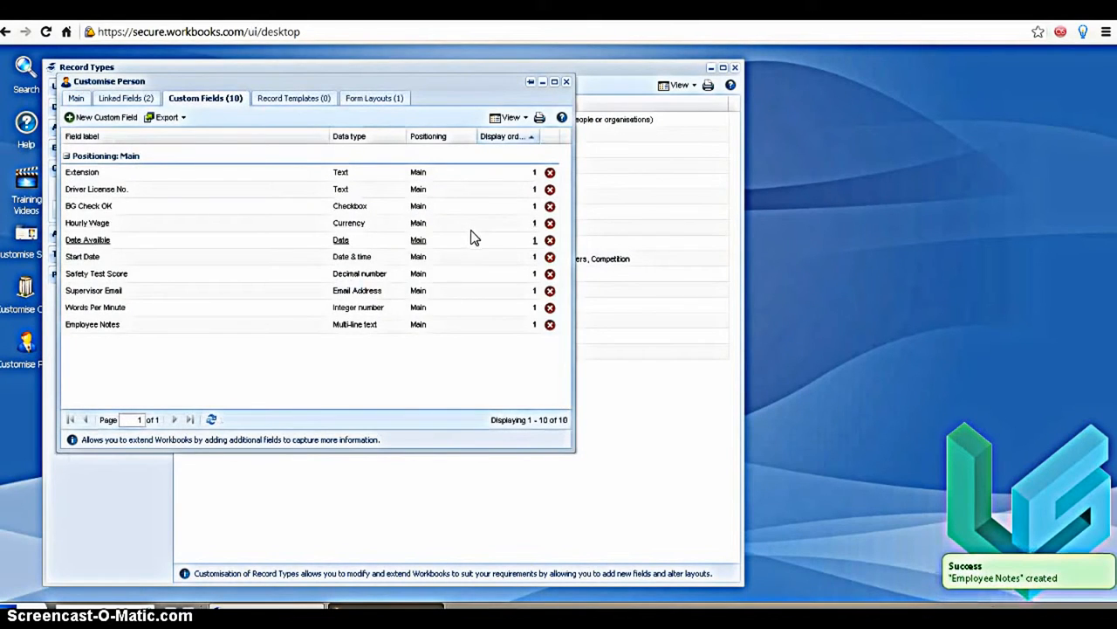
Start another custom field for people labelled Application Proficiency with the MultiSelect data type
click(80, 122)
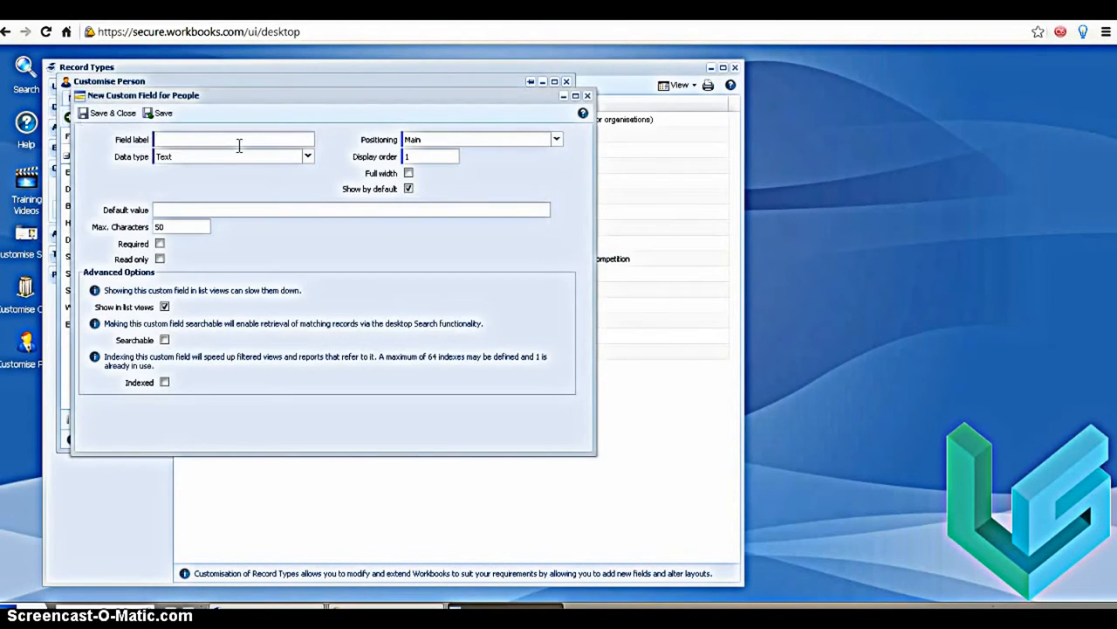
text(Application Proficiency)
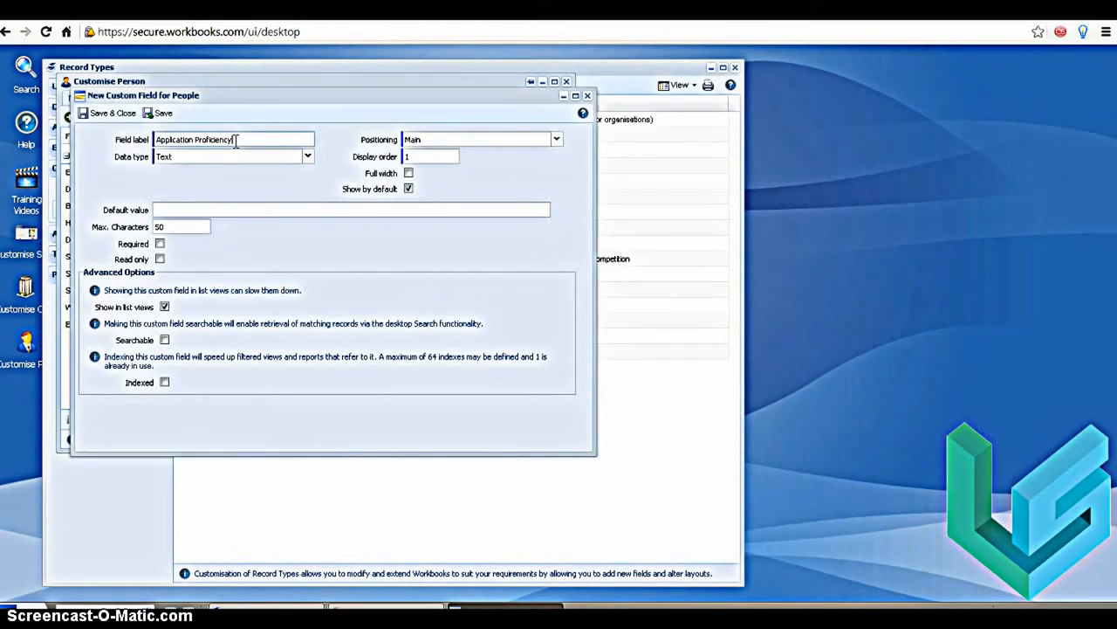
click(307, 156)
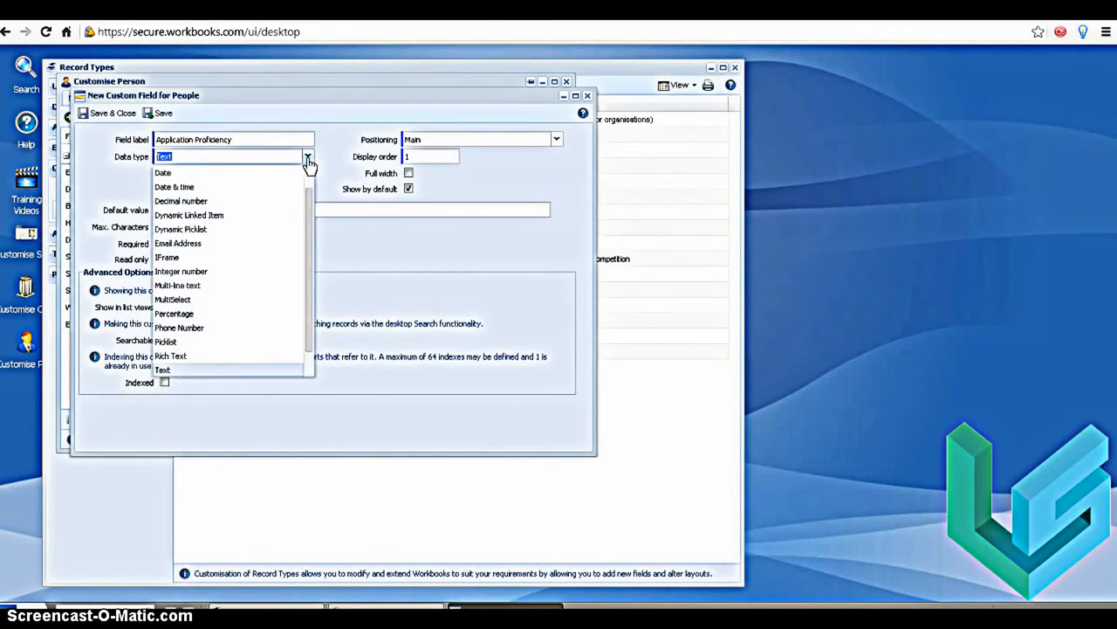
click(206, 301)
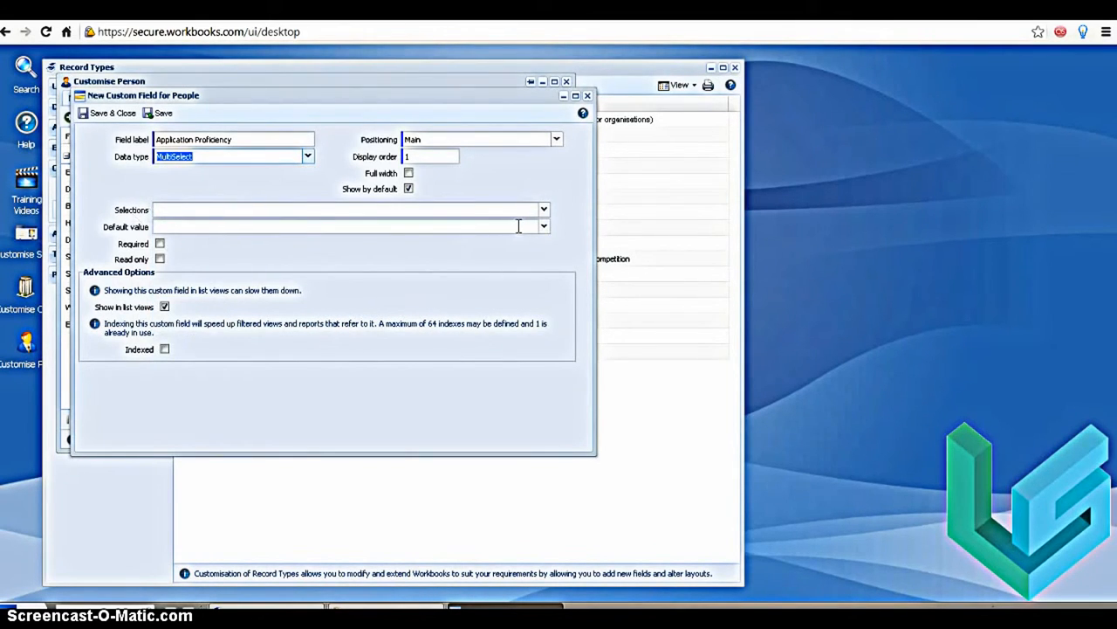
Use the CF -Application Proficiency list for the field's selections, review its default value options, and save the field
click(545, 213)
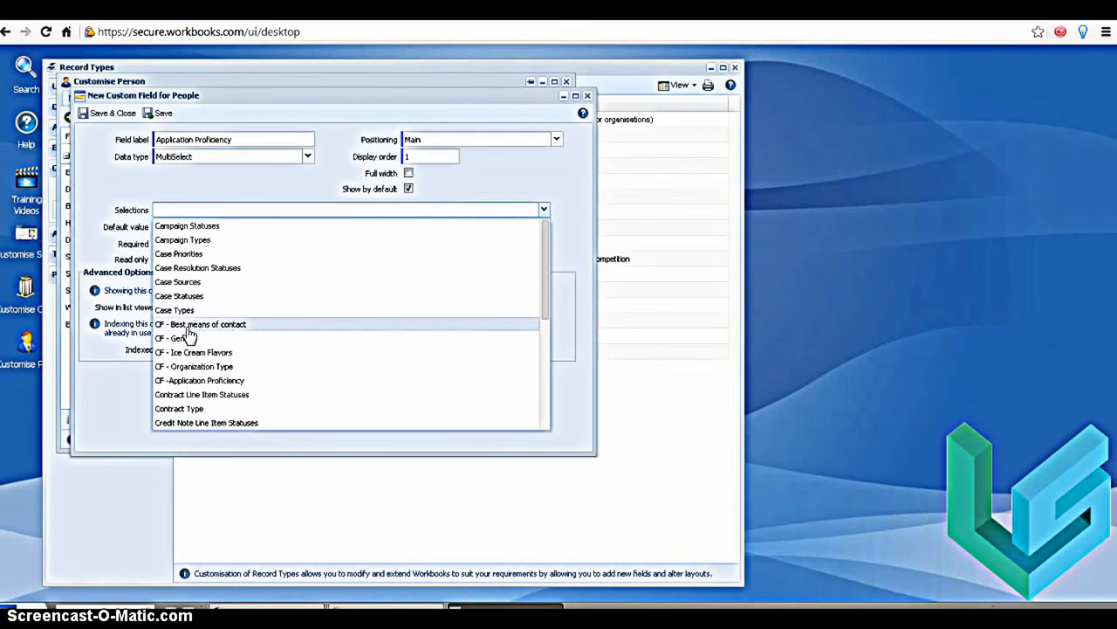
click(206, 381)
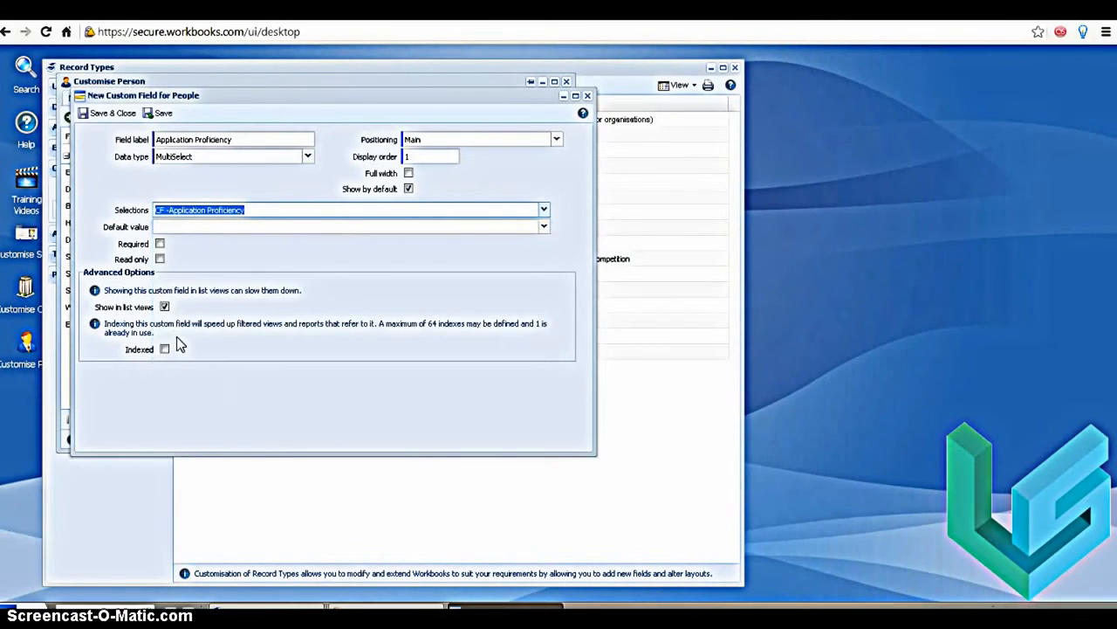
click(543, 227)
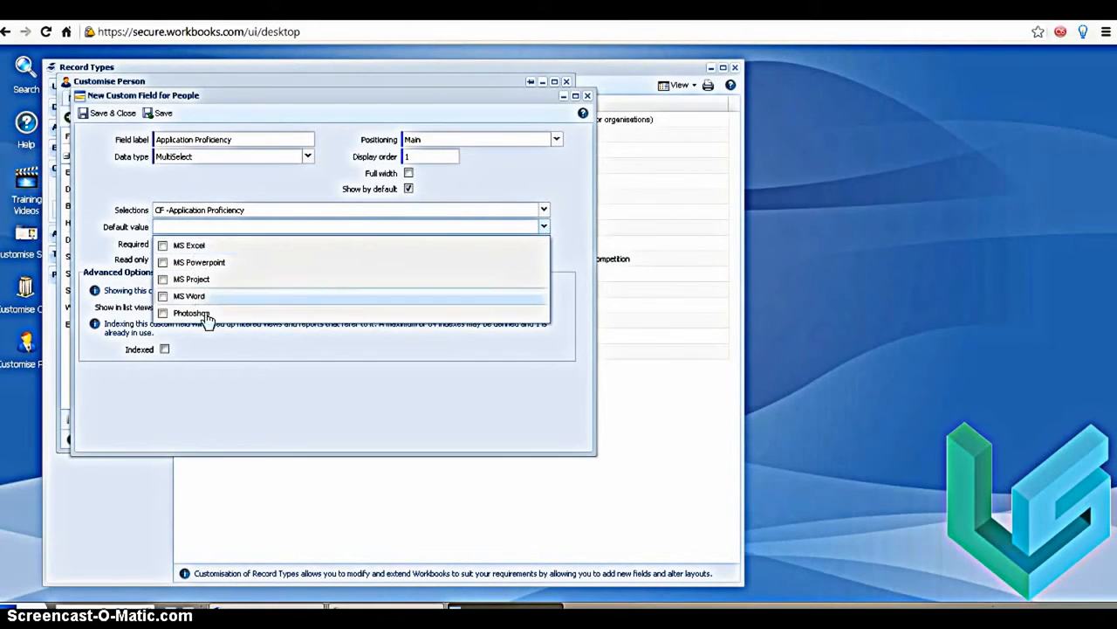
click(227, 343)
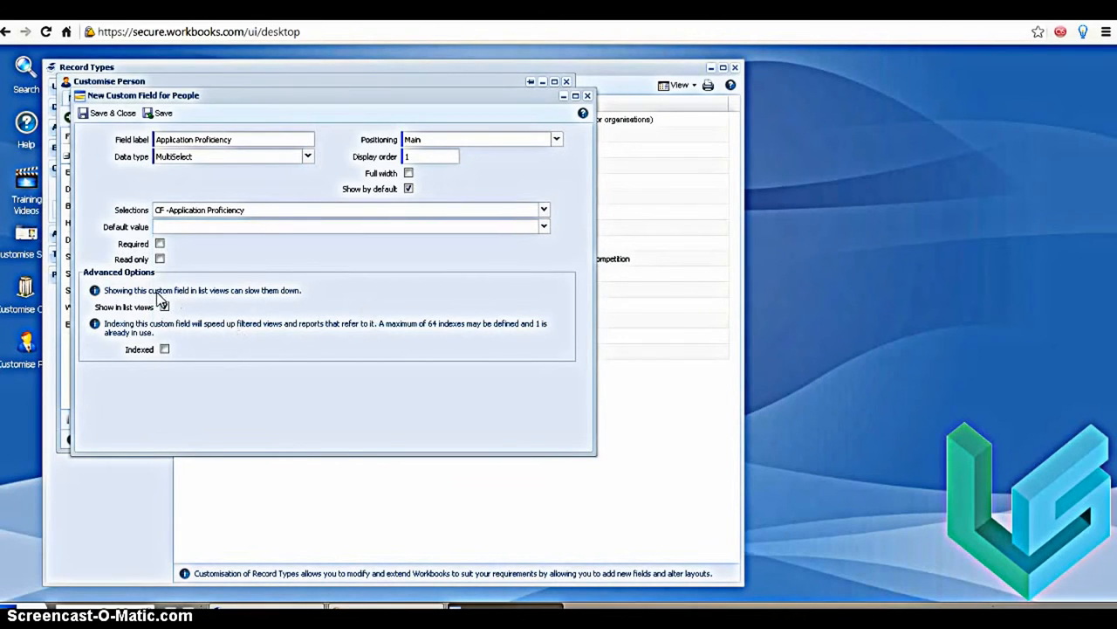
click(108, 115)
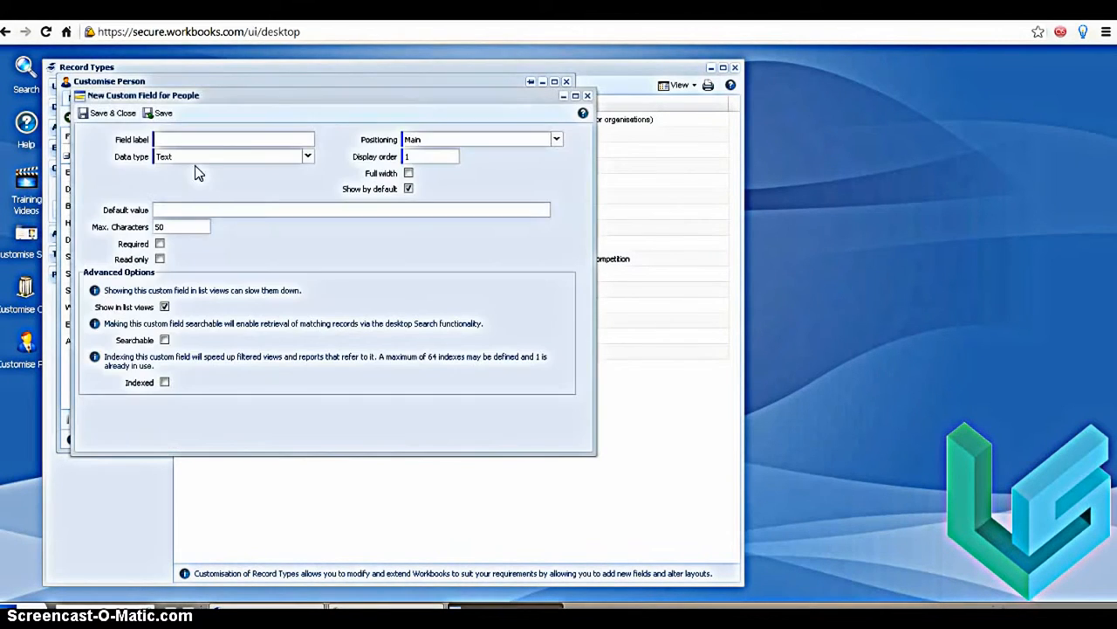
Define the new custom field as a Percentage labelled Weekends Available and save it
click(307, 156)
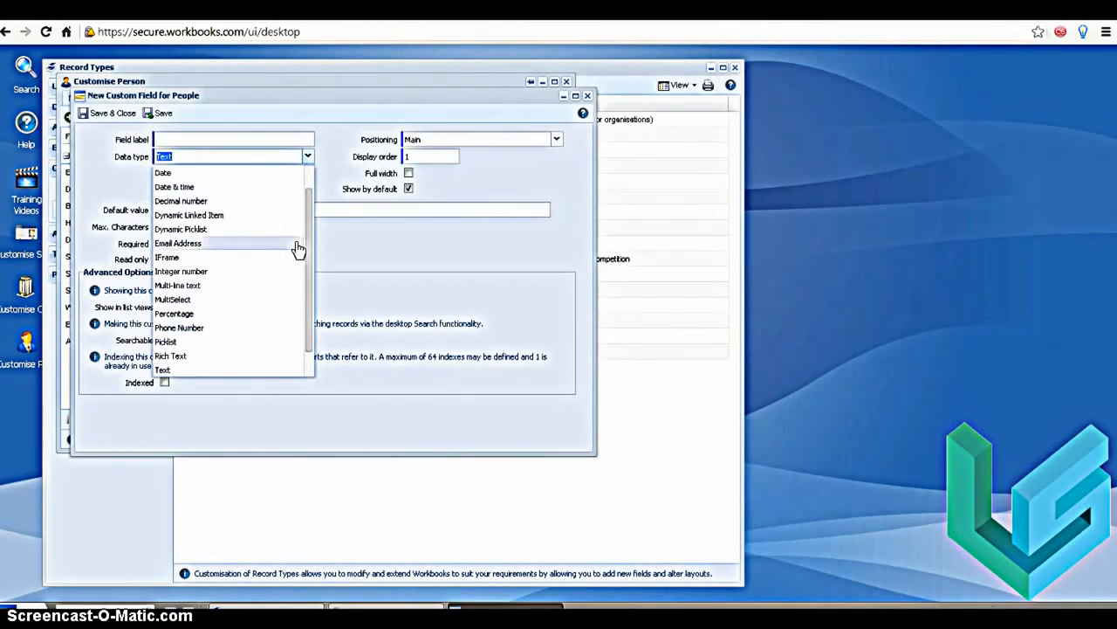
click(219, 313)
click(192, 144)
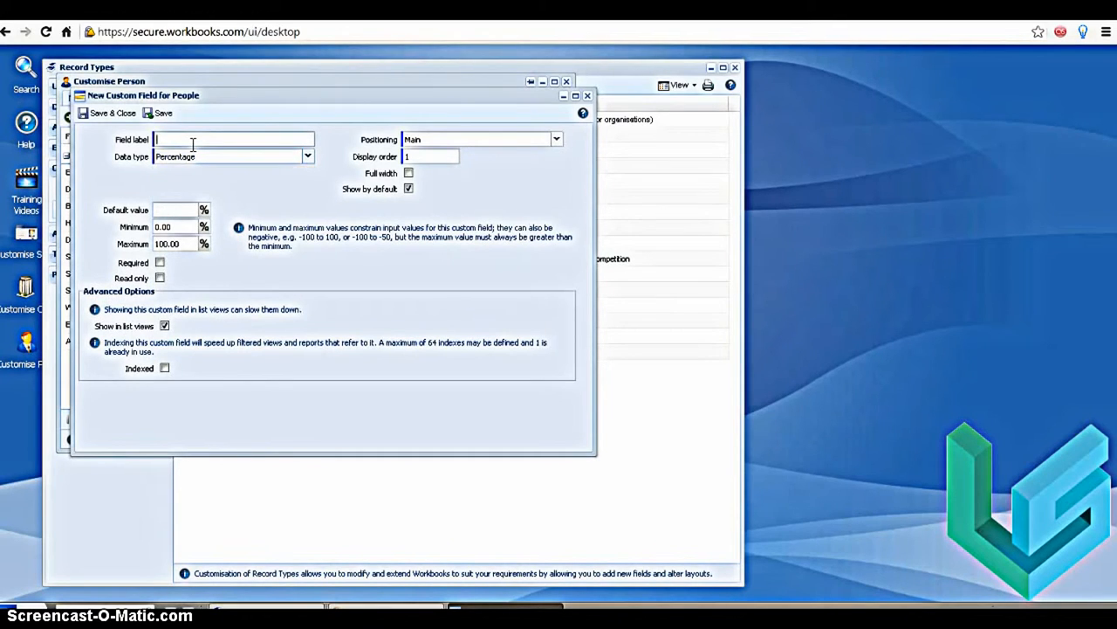
text(Weekends Available)
click(97, 118)
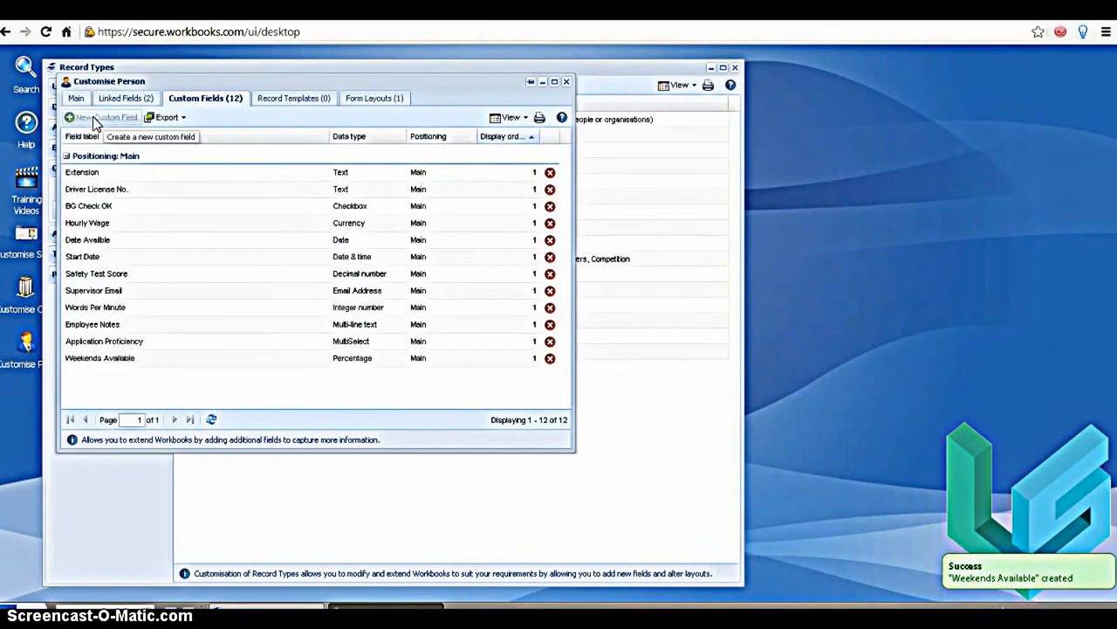
Create and save a custom field for people labelled Supervisor Mobile with the Phone Number data type
click(96, 120)
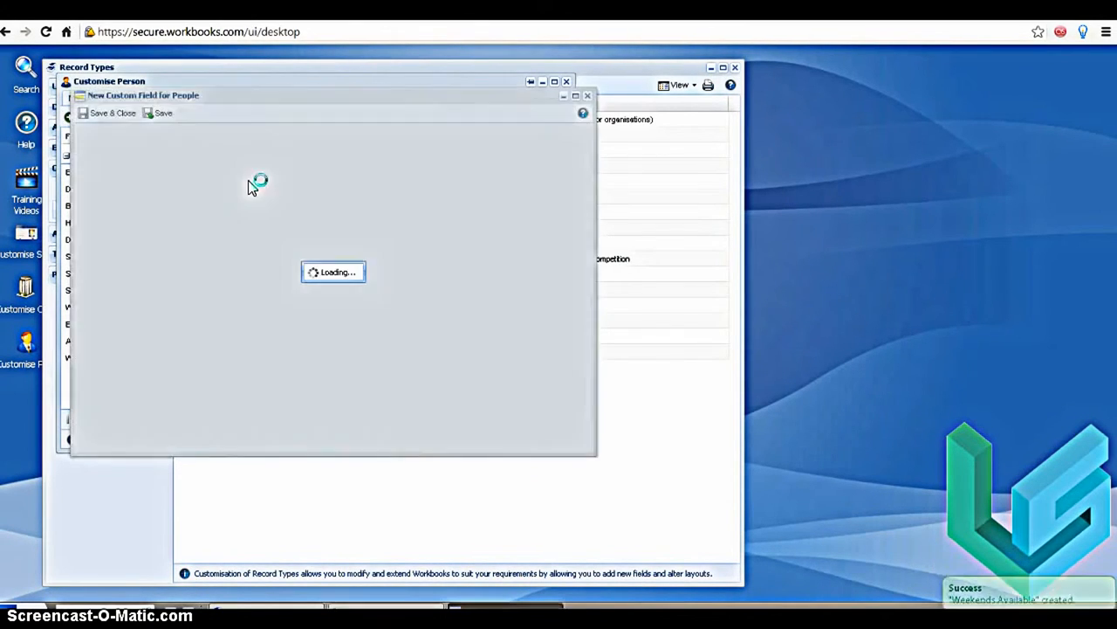
click(307, 157)
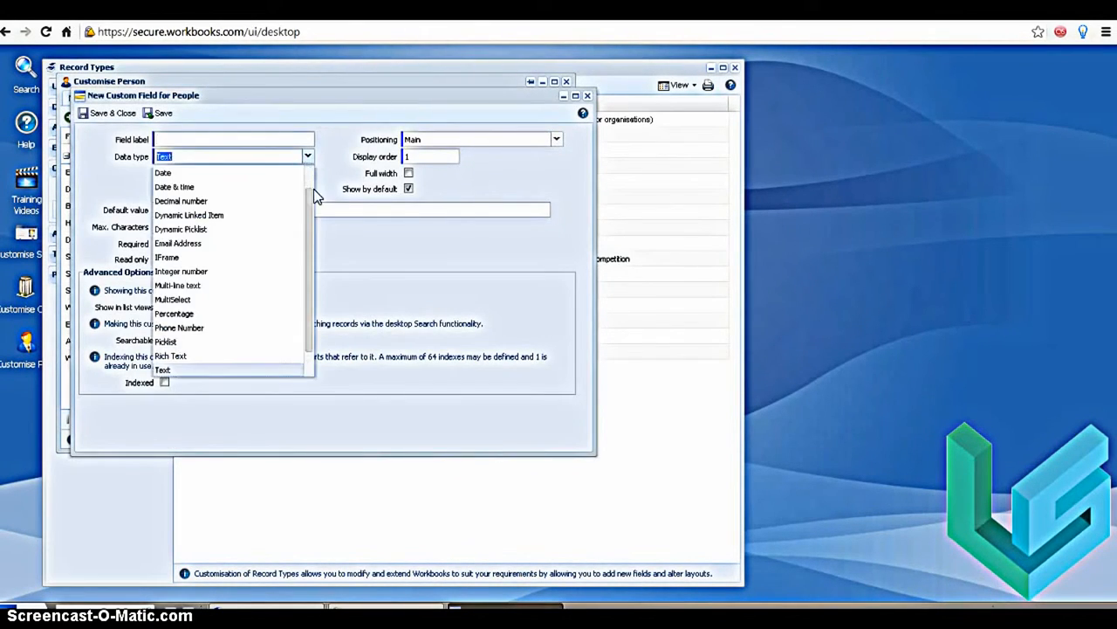
click(224, 331)
click(181, 139)
text(Supervisor Mobile)
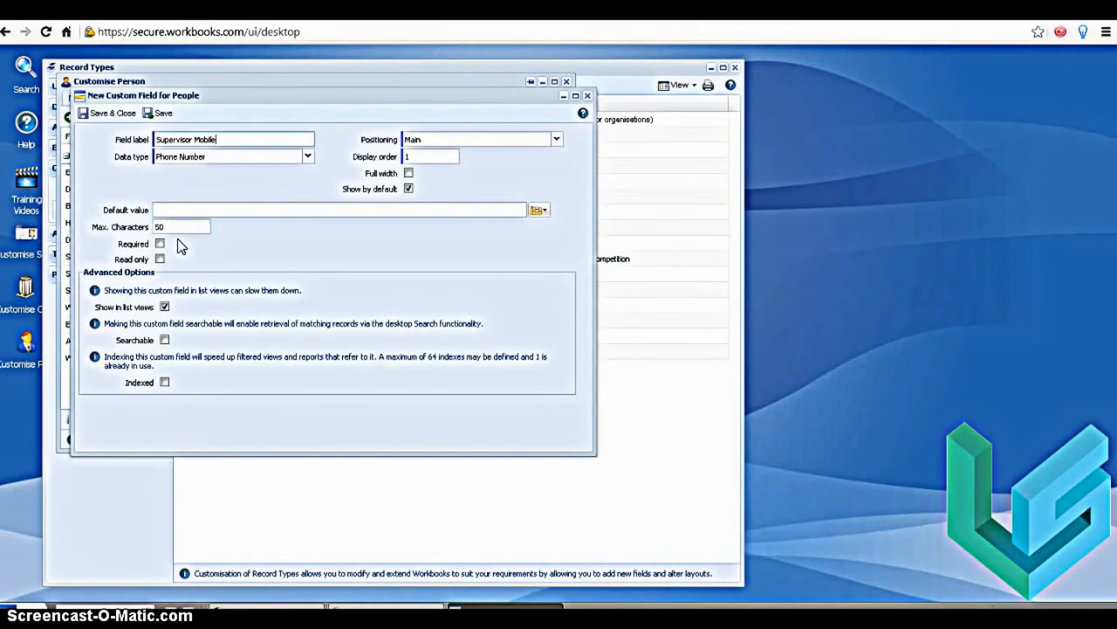
click(101, 116)
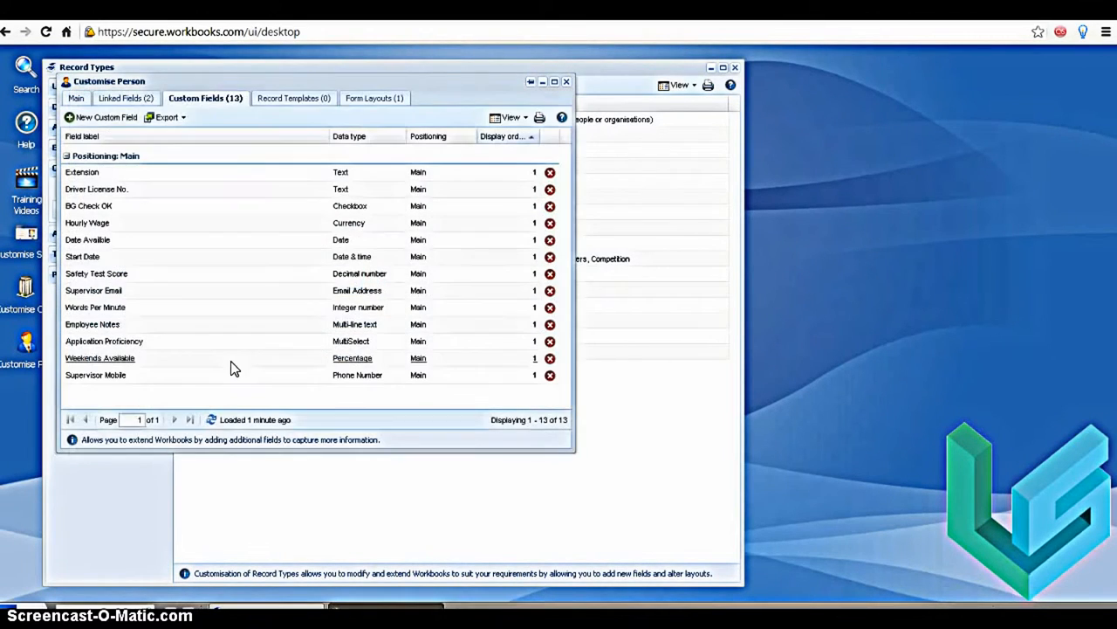
Start a new custom field for people labelled Gender with the Picklist data type
click(98, 119)
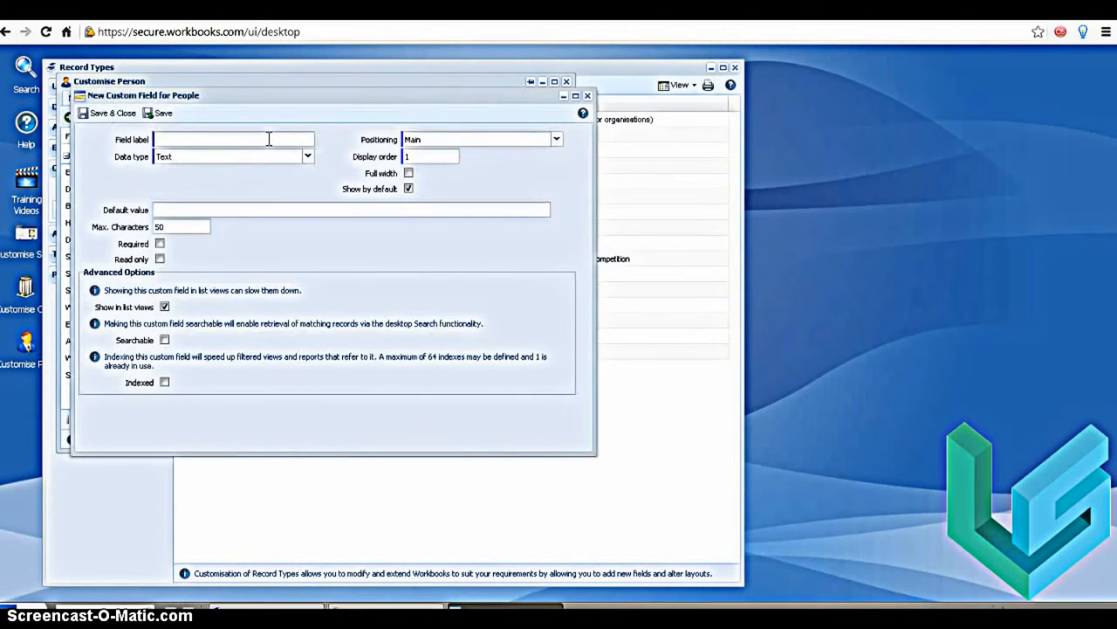
click(269, 139)
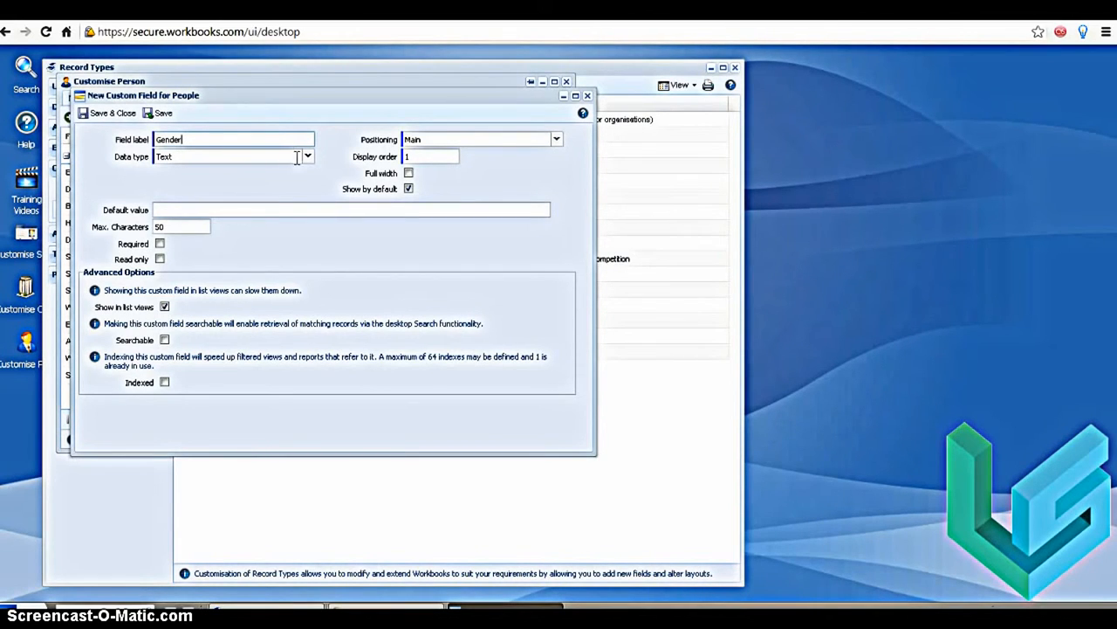
click(307, 156)
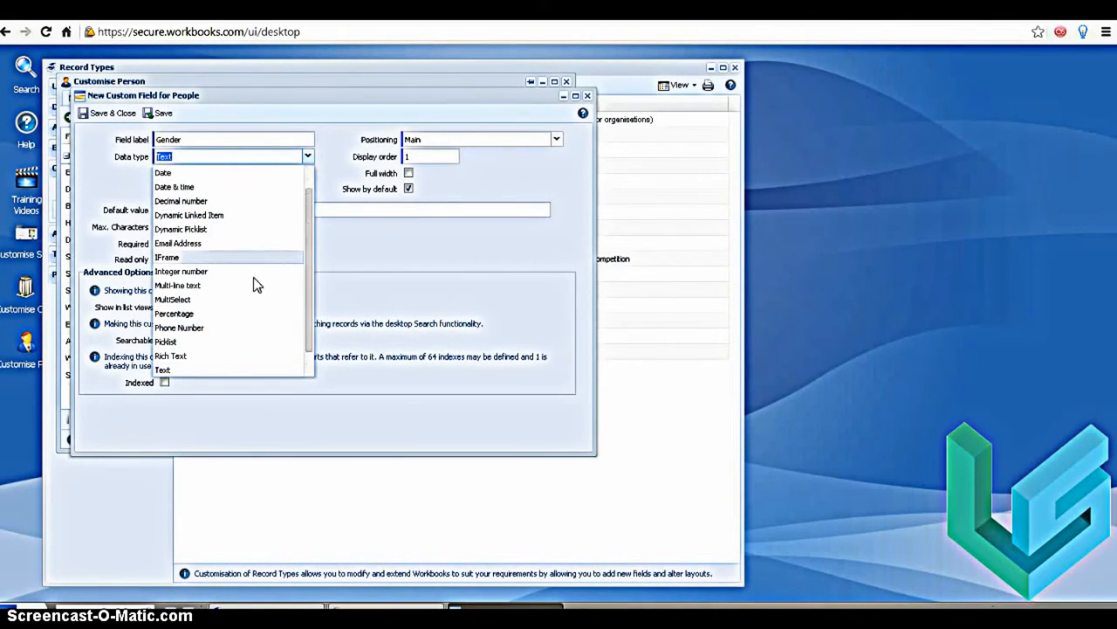
click(217, 341)
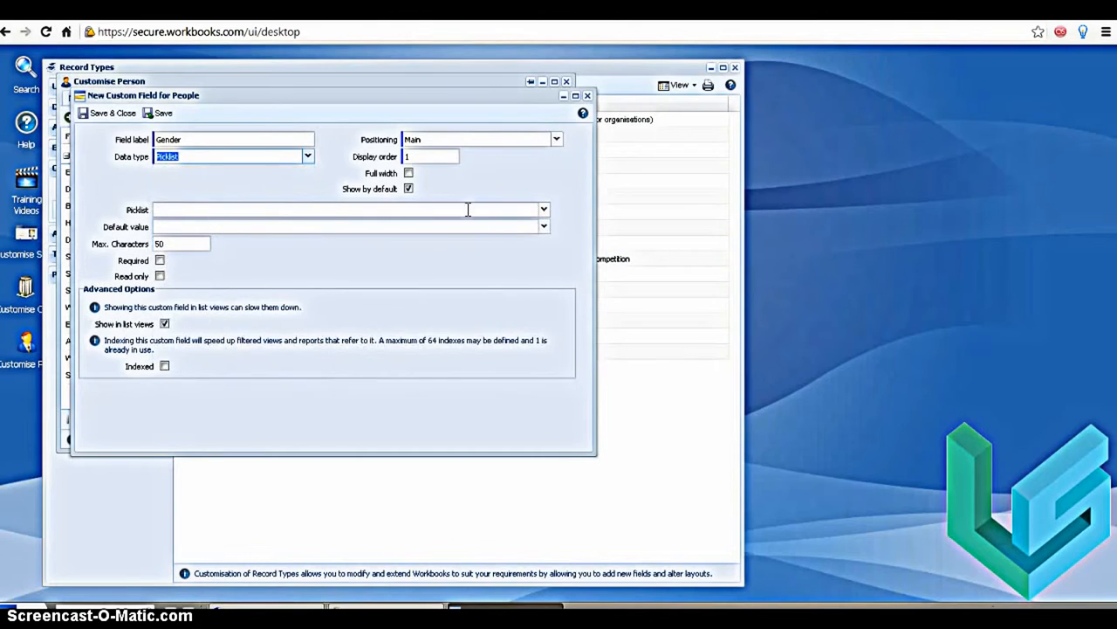
Assign the CF - Gender picklist to the Gender field and save the field
click(544, 211)
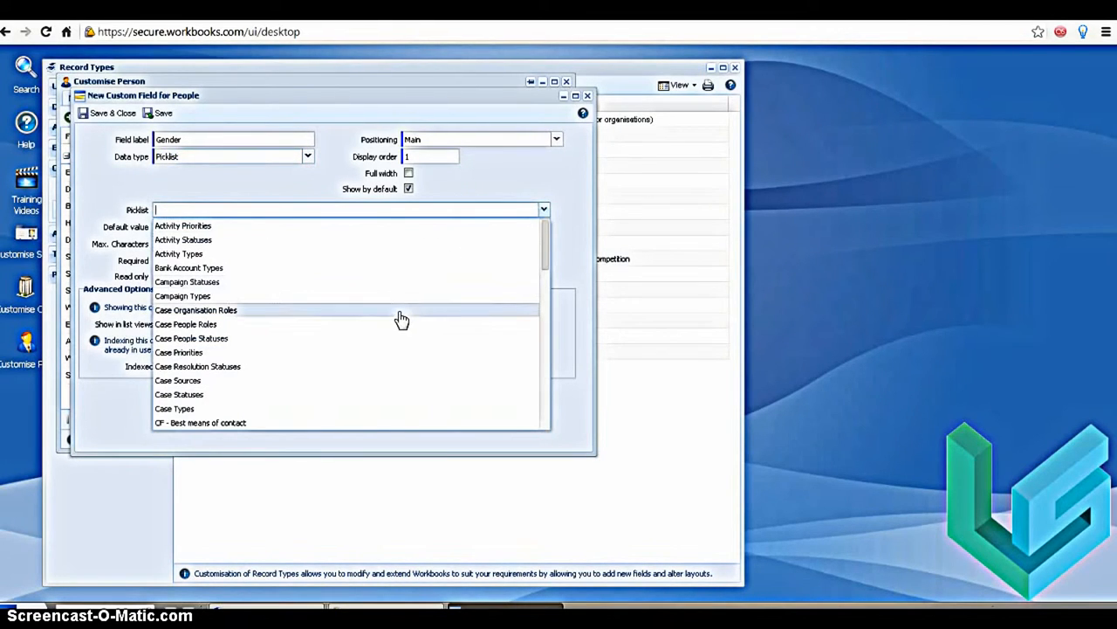
scroll(396, 323, down, 3)
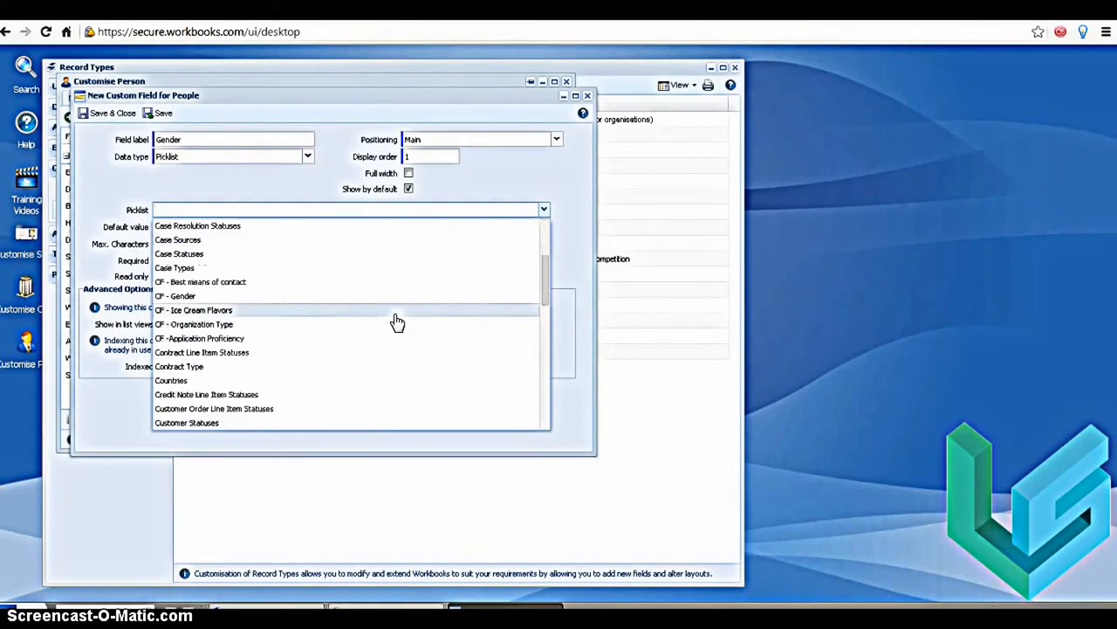
click(200, 302)
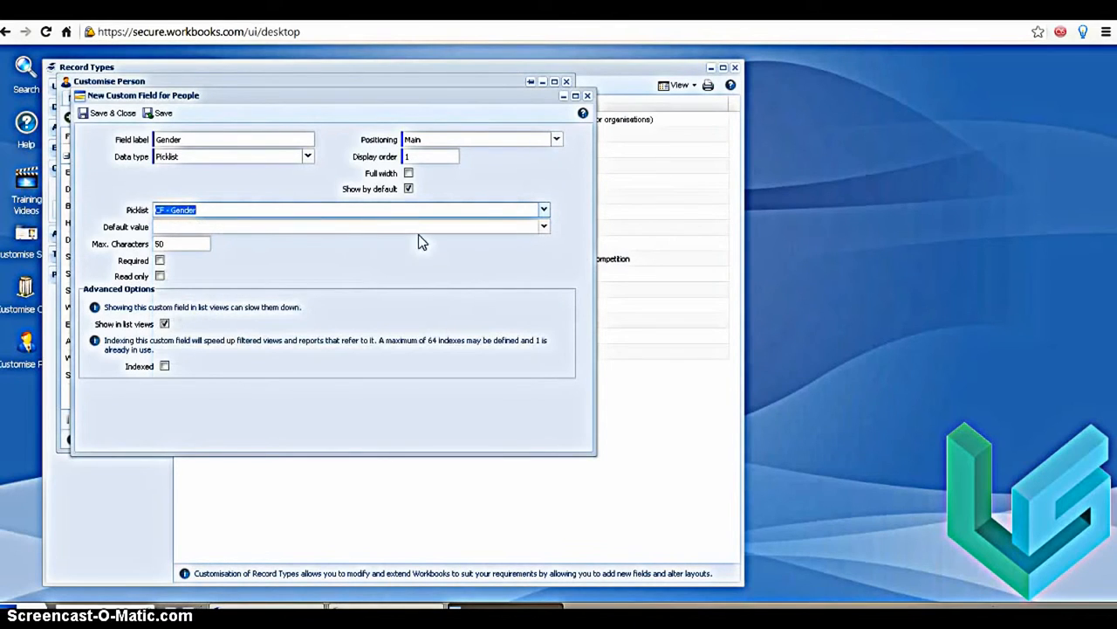
click(323, 265)
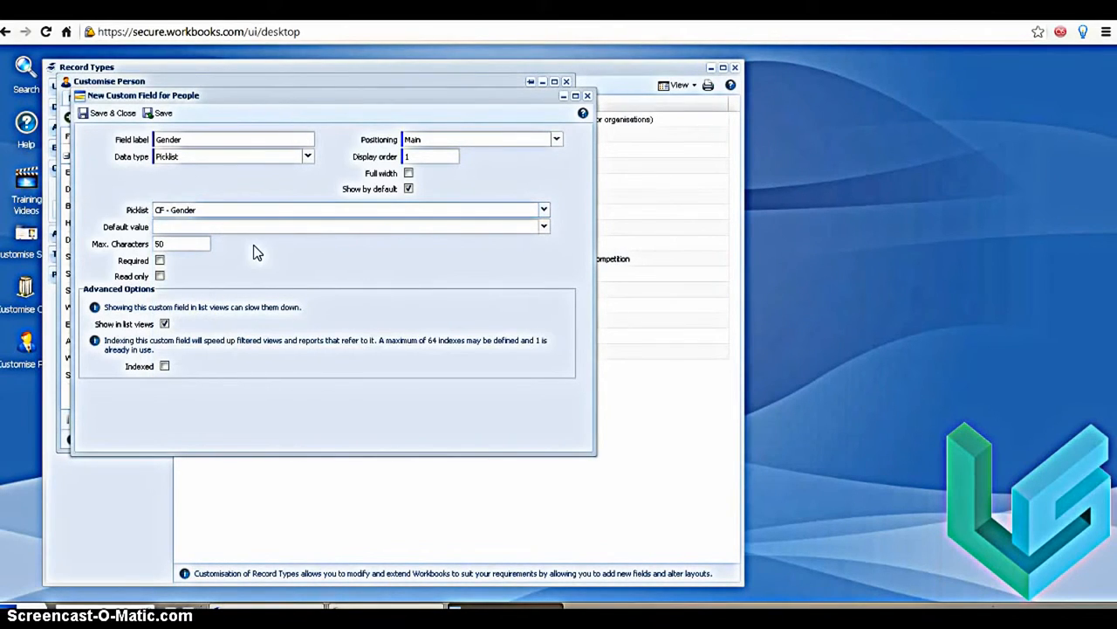
click(97, 116)
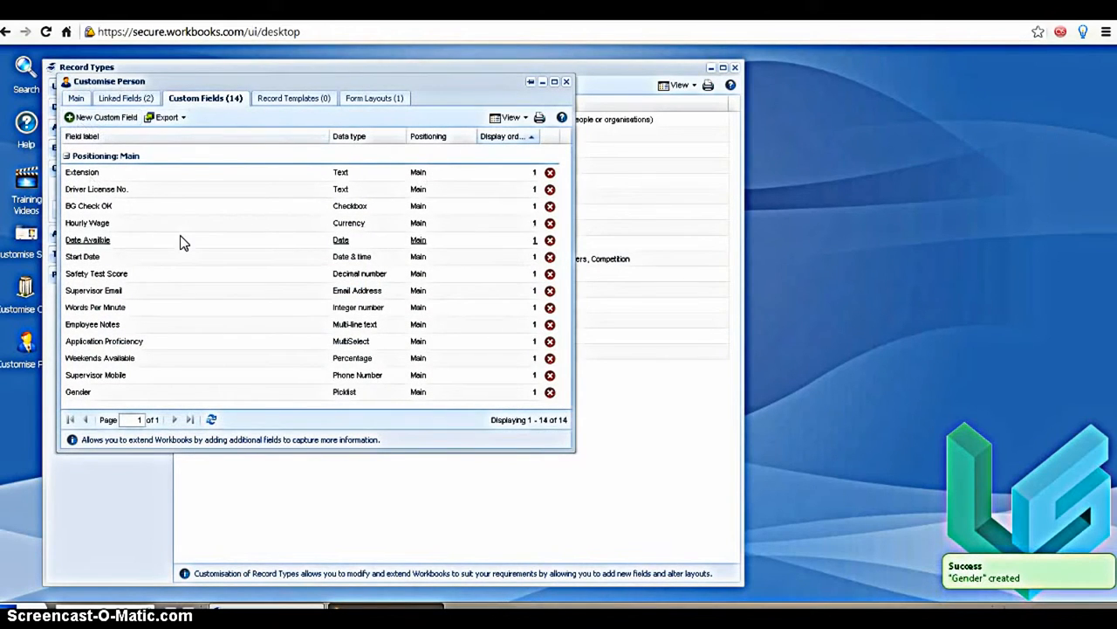
Label the new custom field for people Resume and set its data type to Rich Text
click(192, 137)
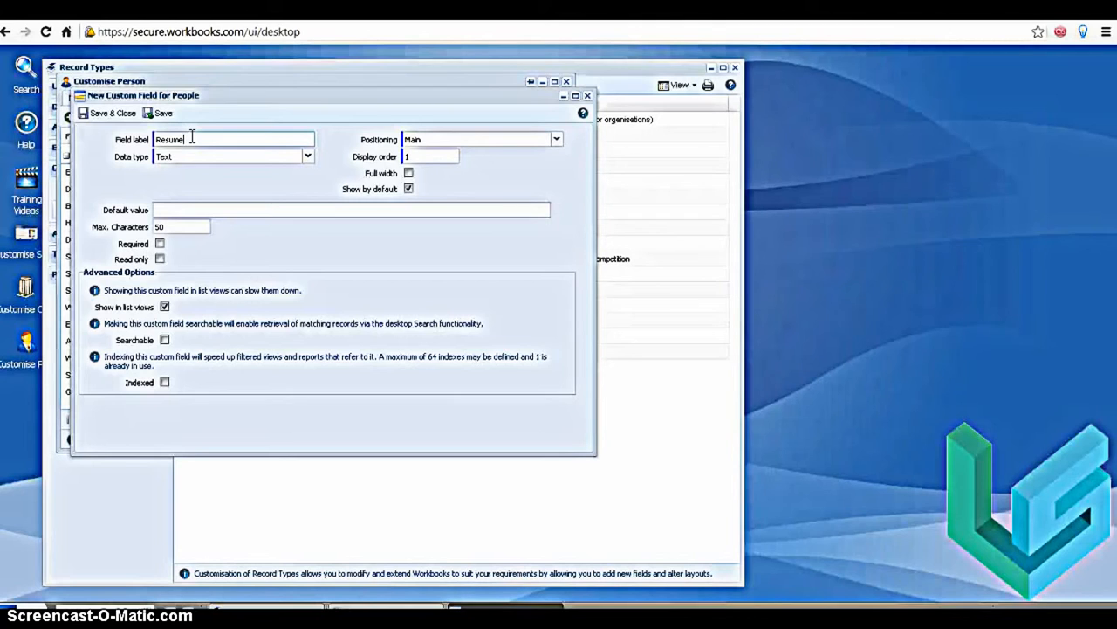
click(307, 156)
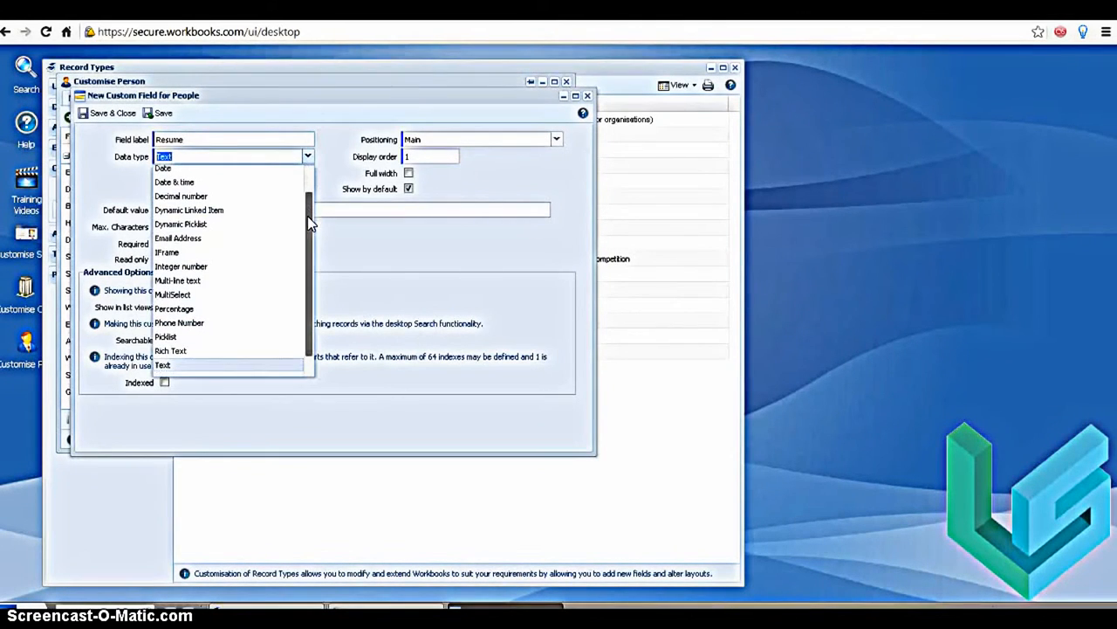
scroll(310, 224, down, 2)
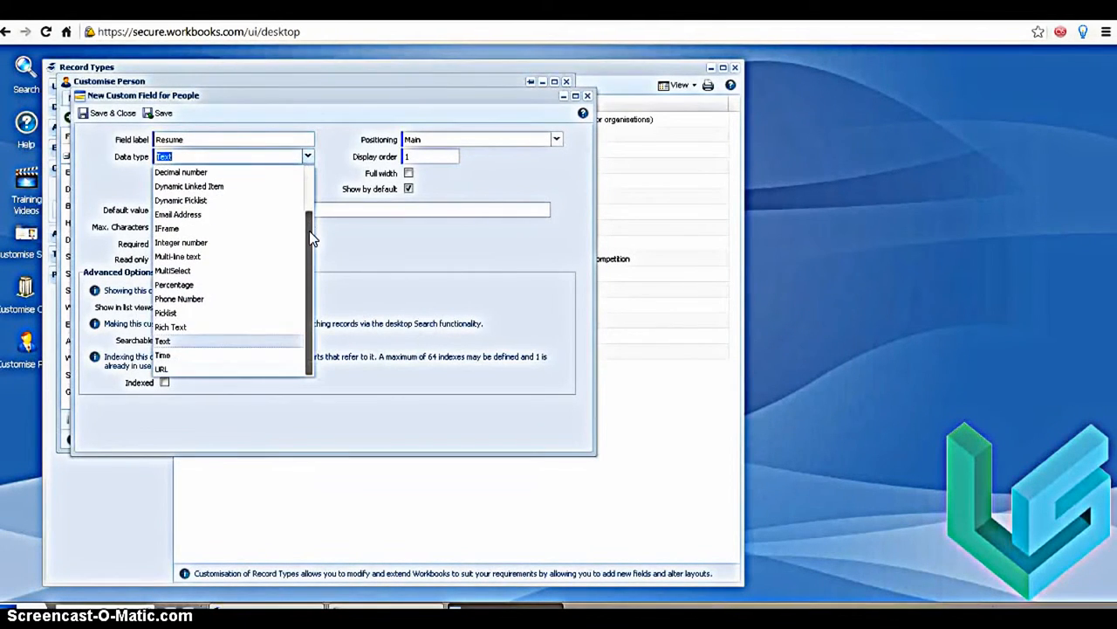
click(211, 327)
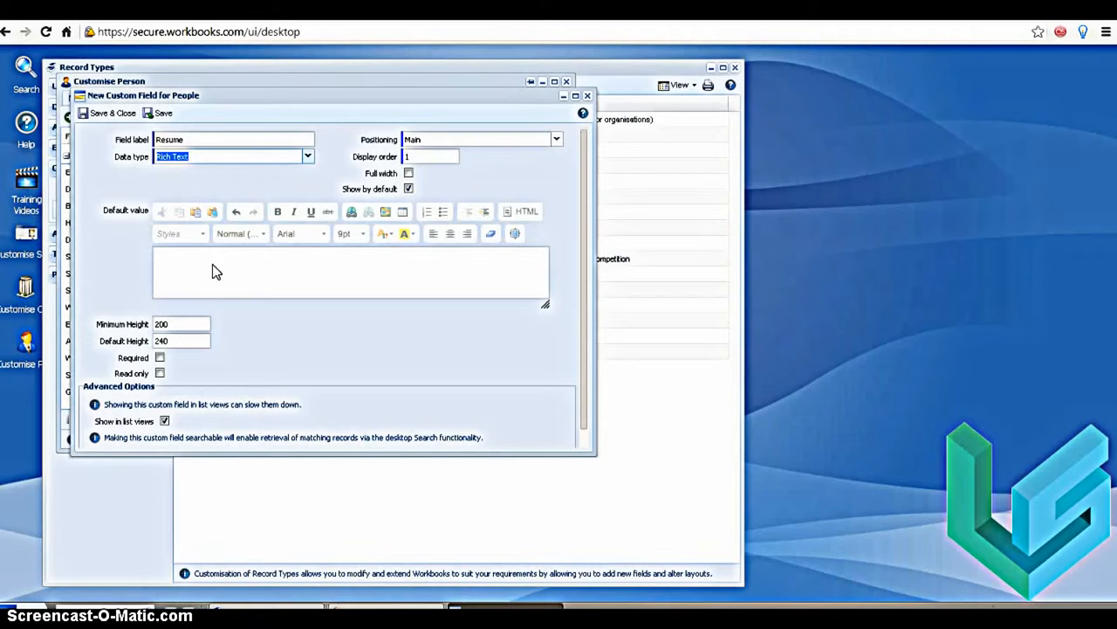
Set the Resume field's minimum height to 500 and default height to 550, and try to save it
click(170, 339)
drag(173, 323, 148, 324)
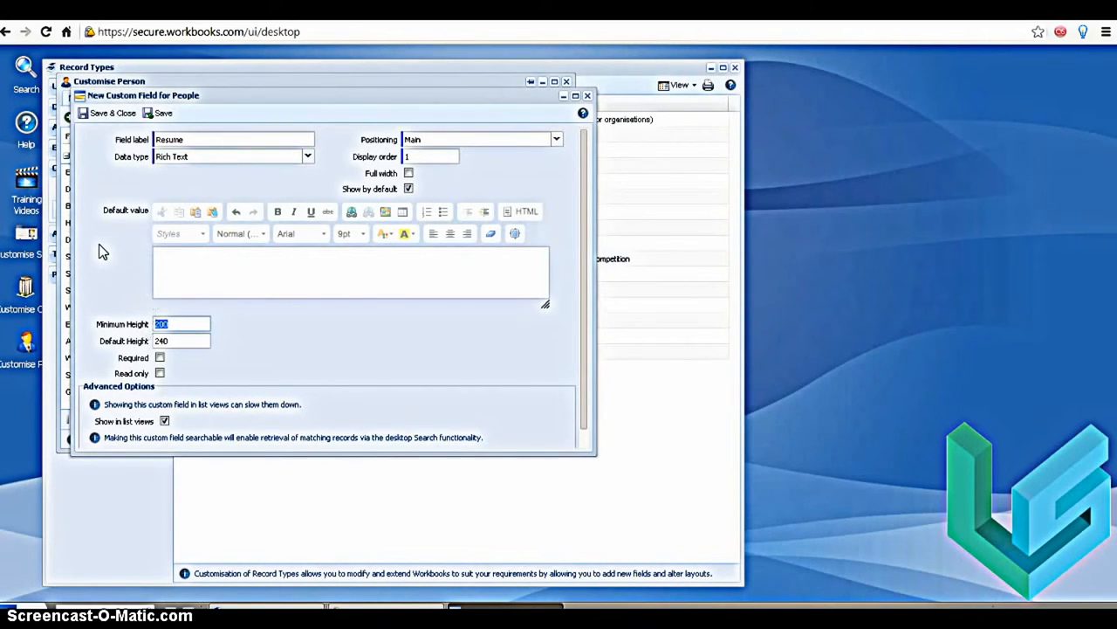
text(50)
click(174, 340)
drag(174, 340, 146, 345)
text(550)
click(102, 116)
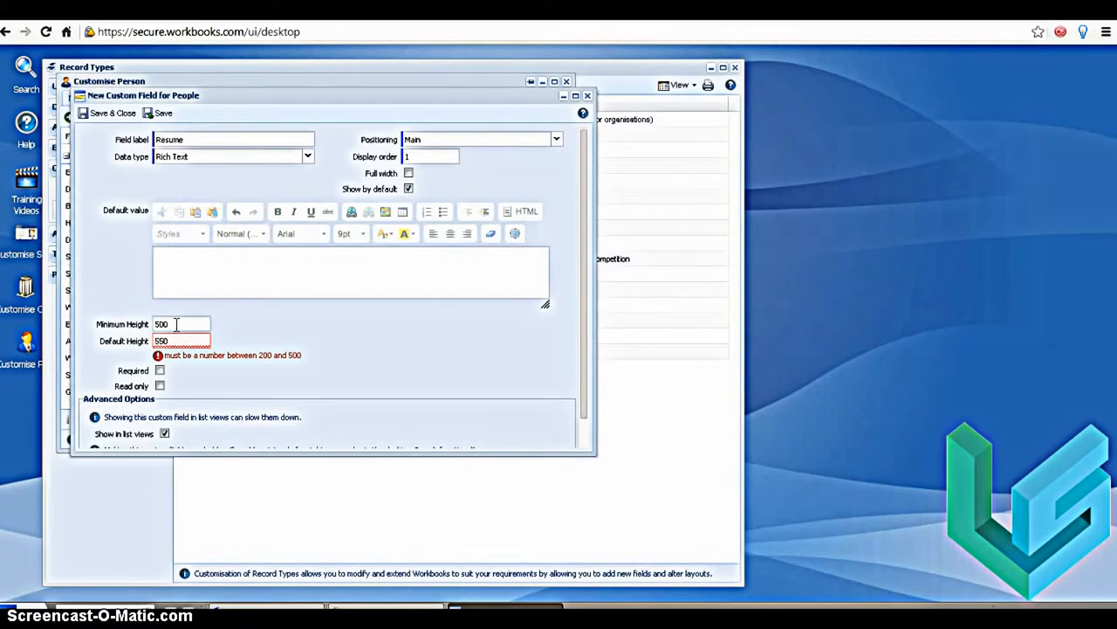
Set the Resume field's minimum height to 450 and default height to 475, and save the field
drag(176, 324, 148, 343)
text(45)
text(475)
click(289, 338)
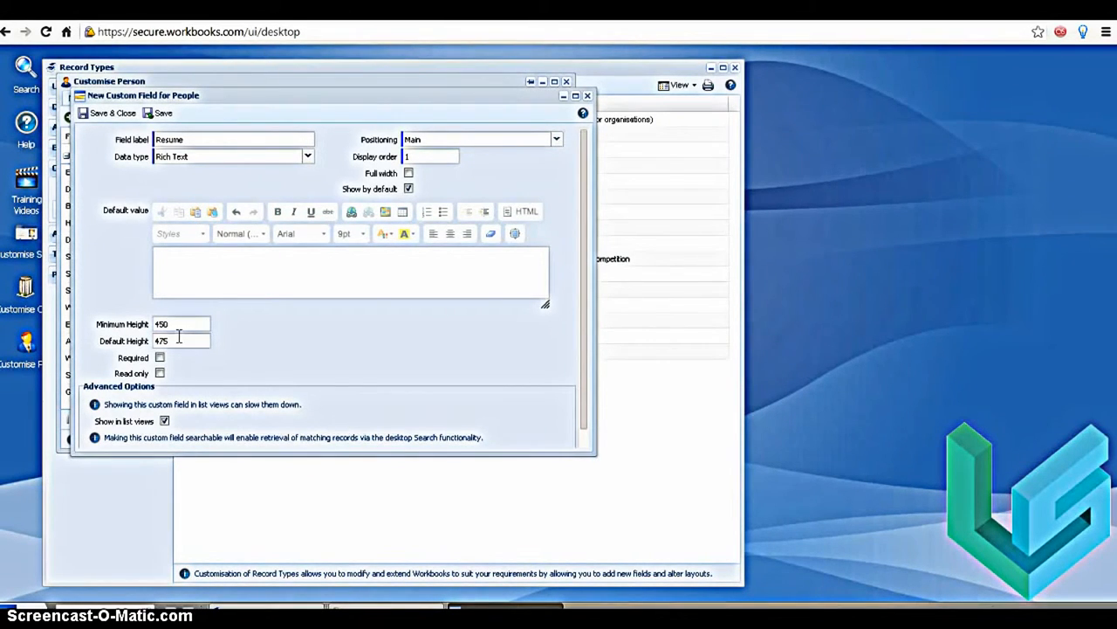
click(92, 113)
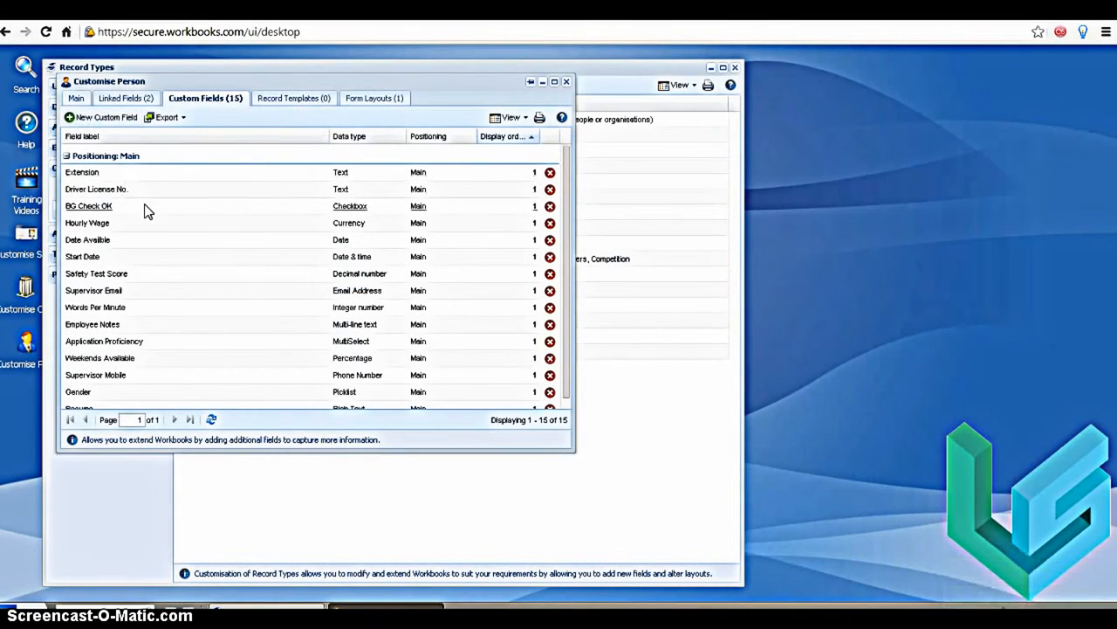
Start a new custom field for people labelled Shift Start Time
click(188, 138)
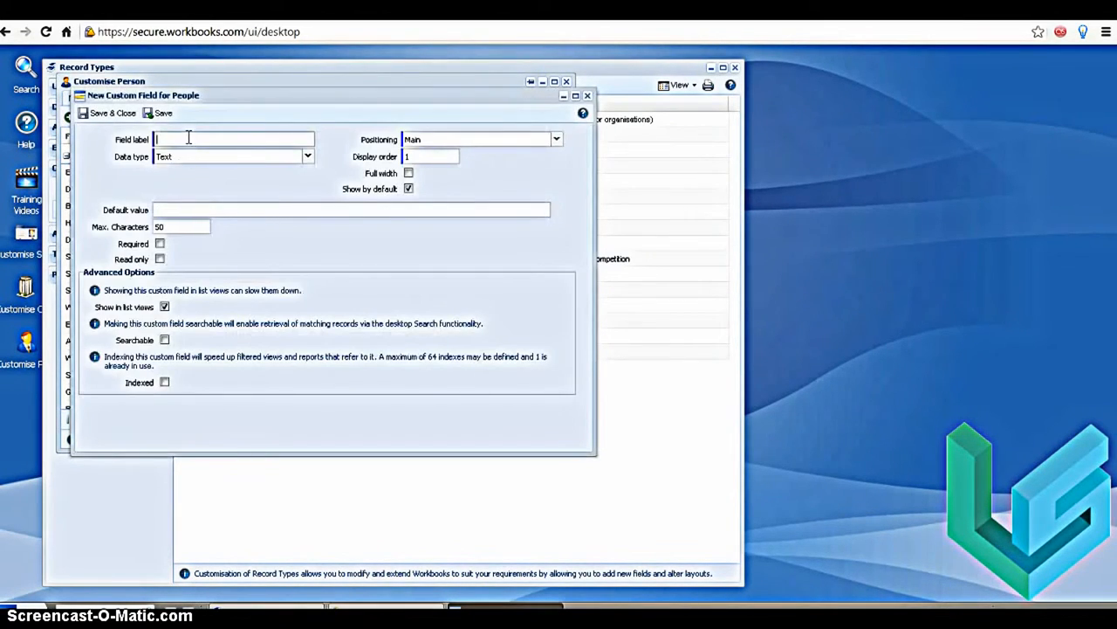
text(Time)
click(307, 156)
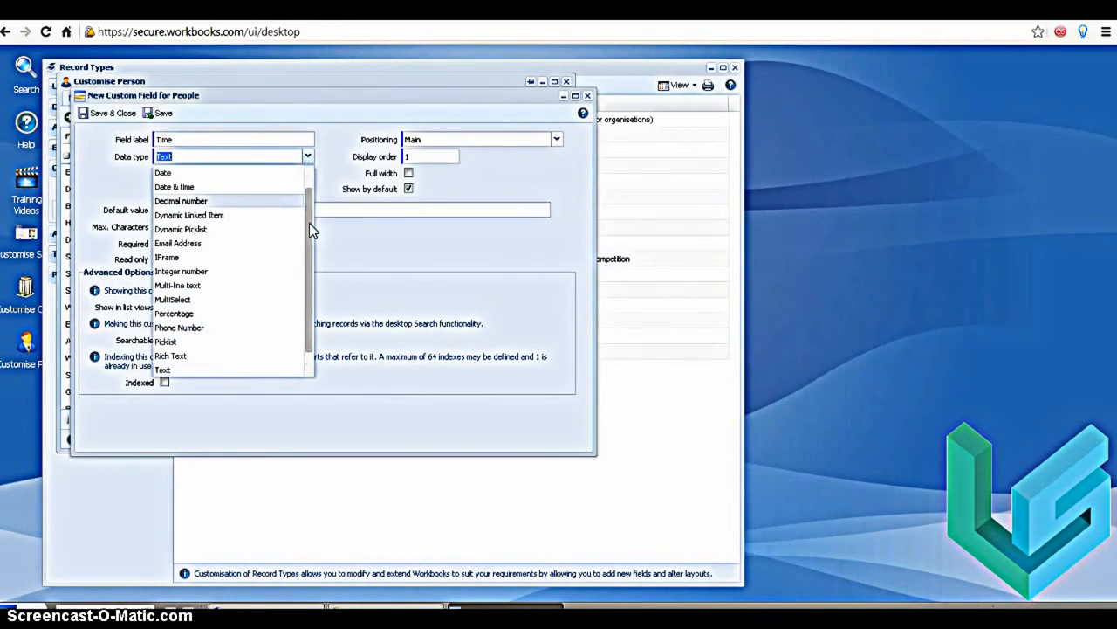
scroll(310, 224, down, 1)
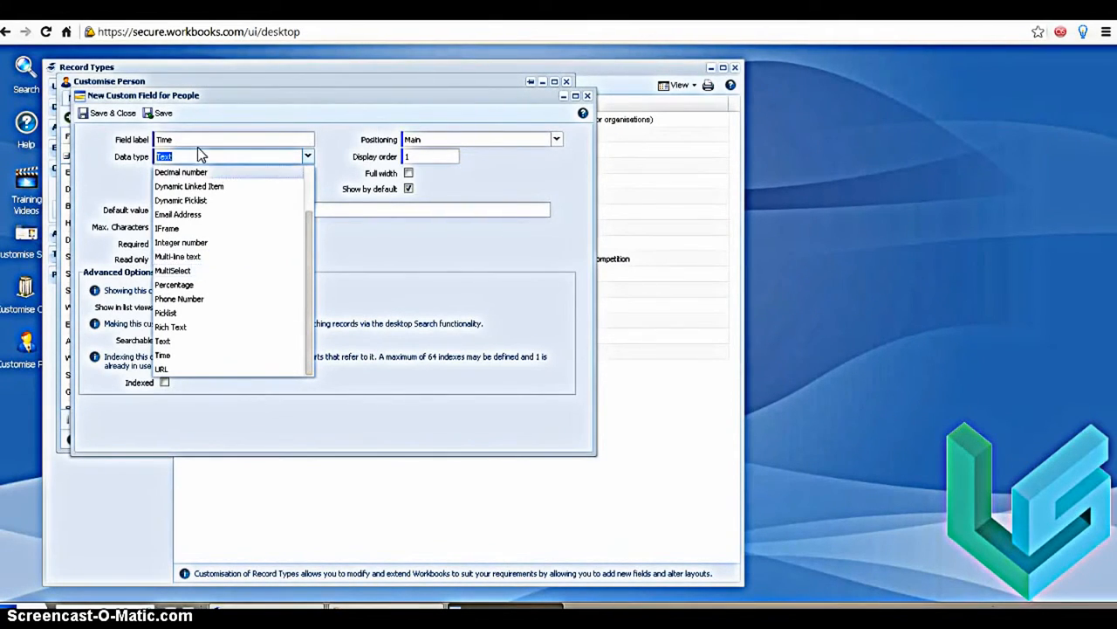
drag(190, 140, 144, 140)
text(Shift)
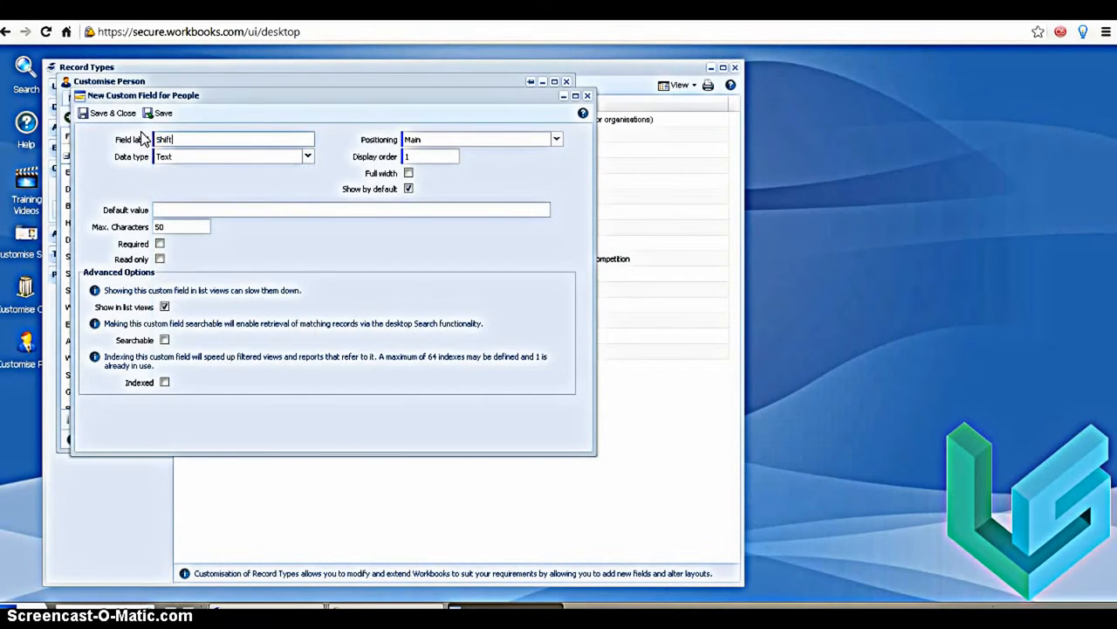
text( Start Time)
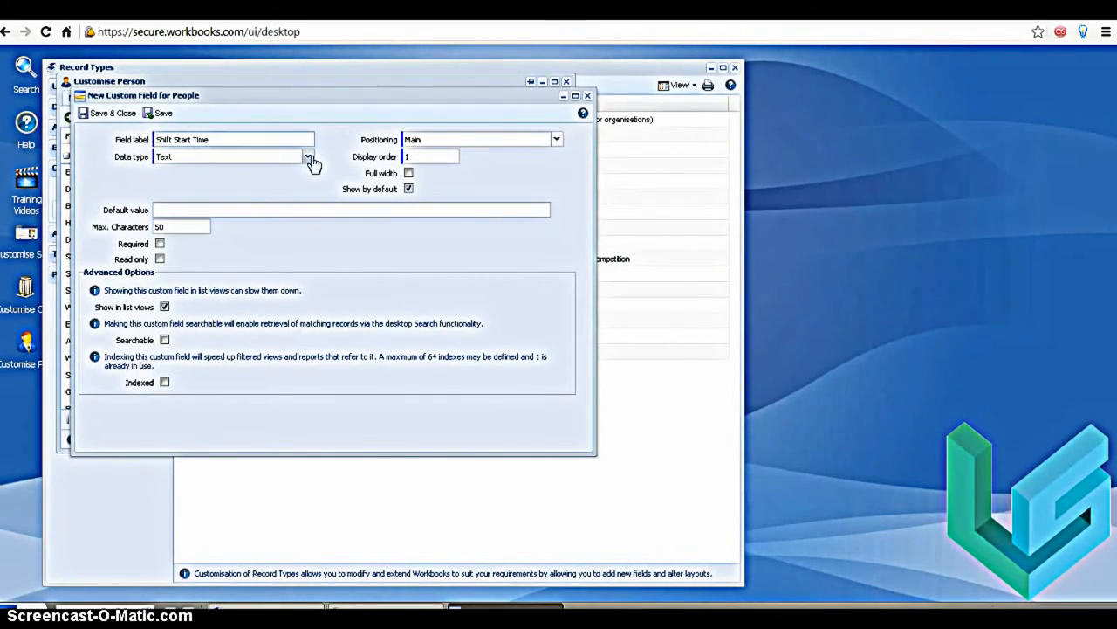
Set the Shift Start Time field's data type to Time and save the field
click(307, 157)
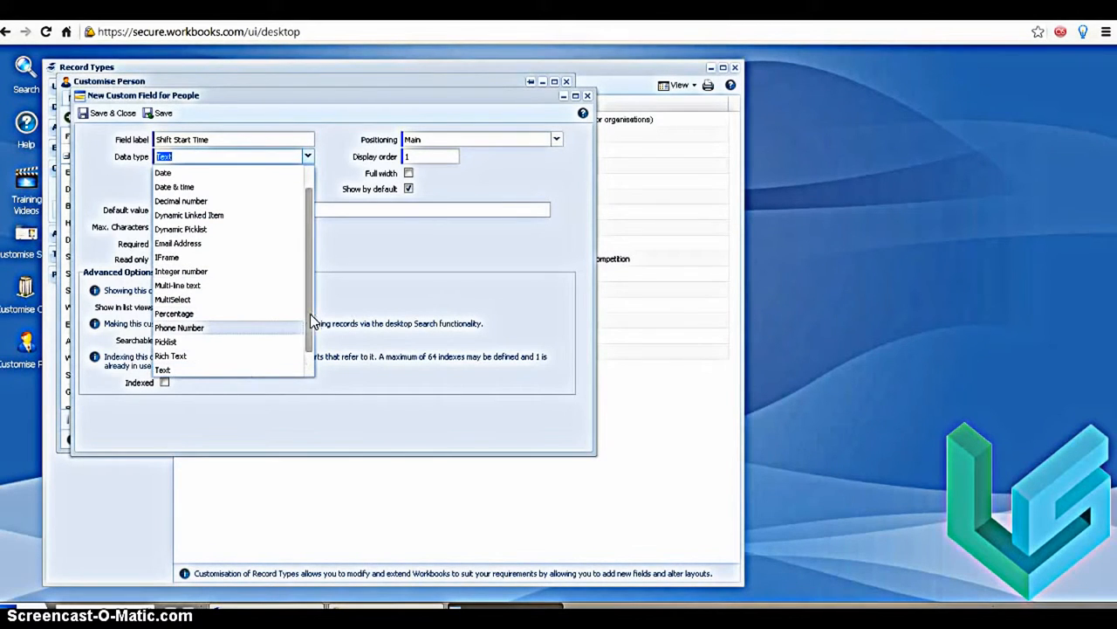
drag(310, 314, 309, 343)
click(268, 360)
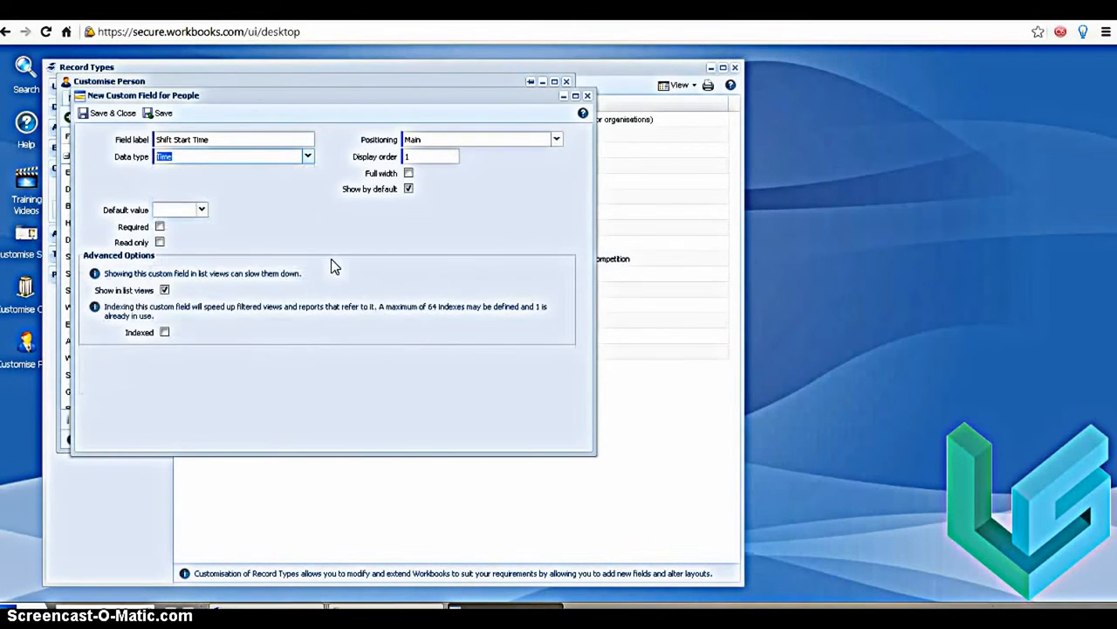
click(296, 224)
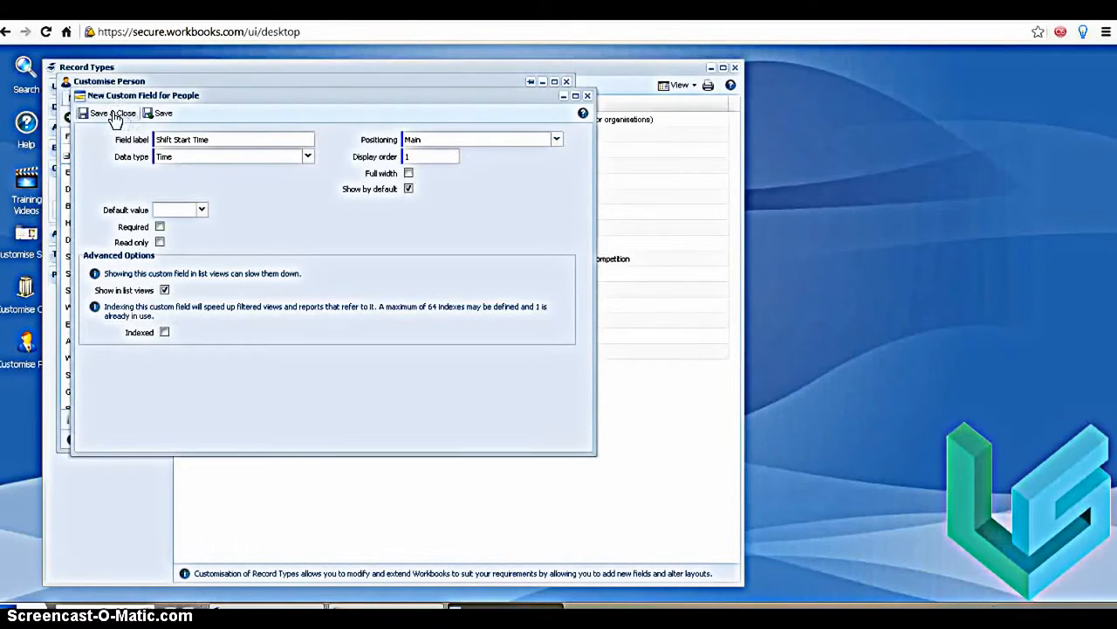
click(113, 113)
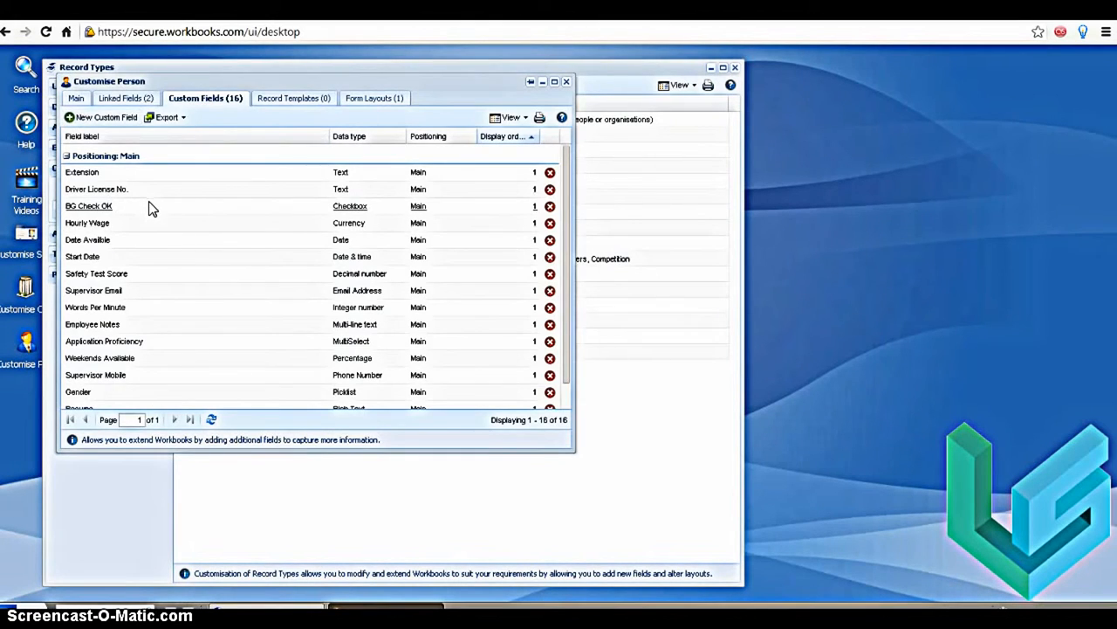
Start a new custom field for people labelled LinkedIn with the URL data type
click(181, 139)
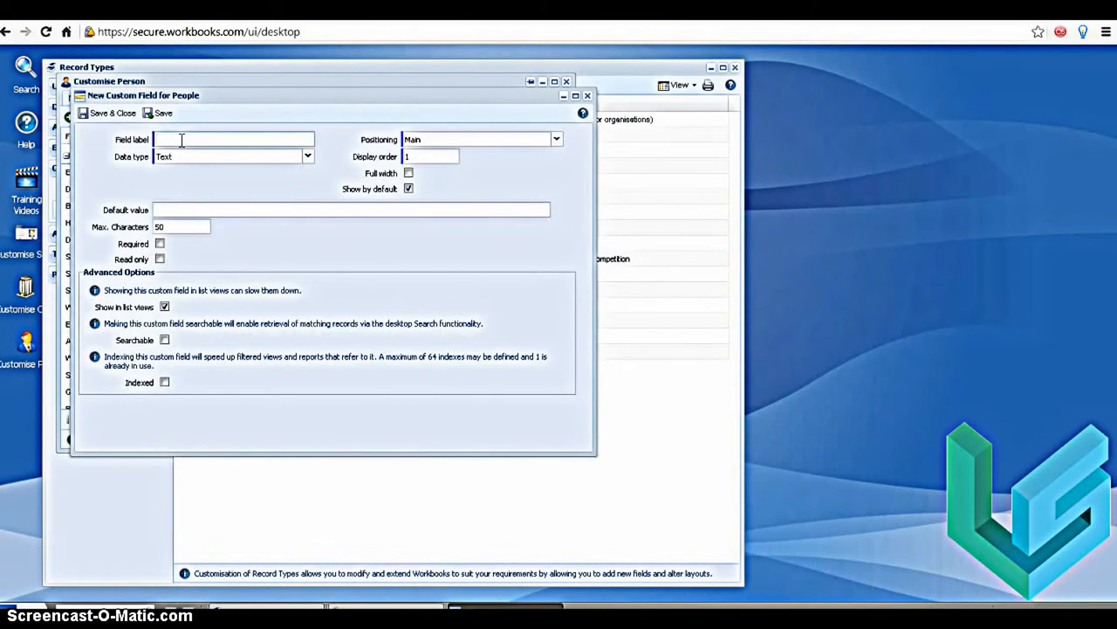
text(LinkedIn)
click(309, 157)
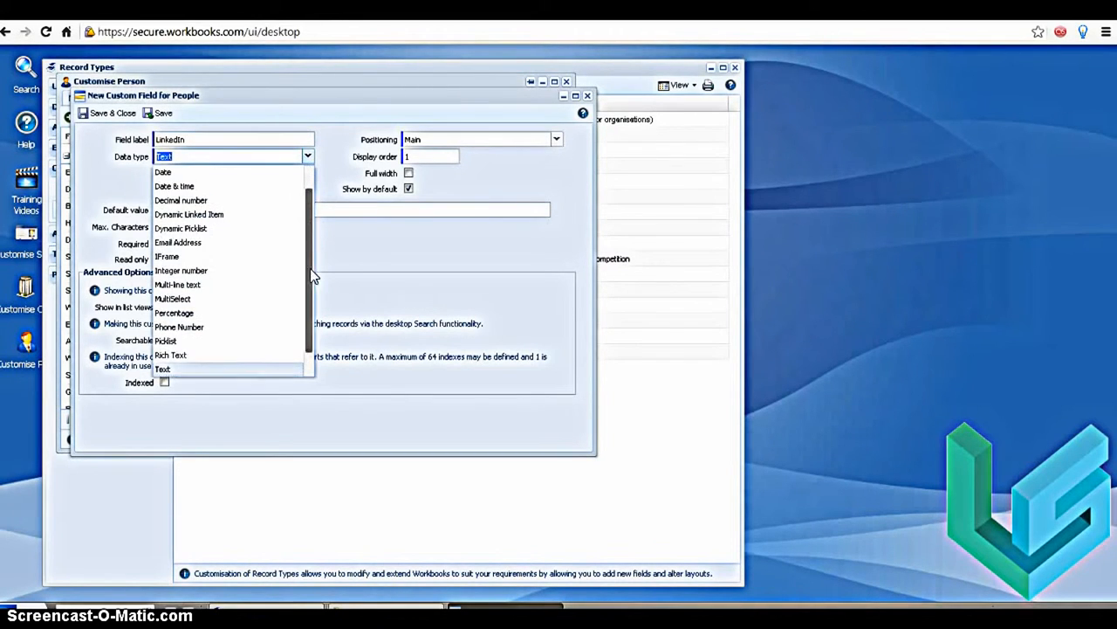
scroll(202, 358, down, 1)
click(186, 370)
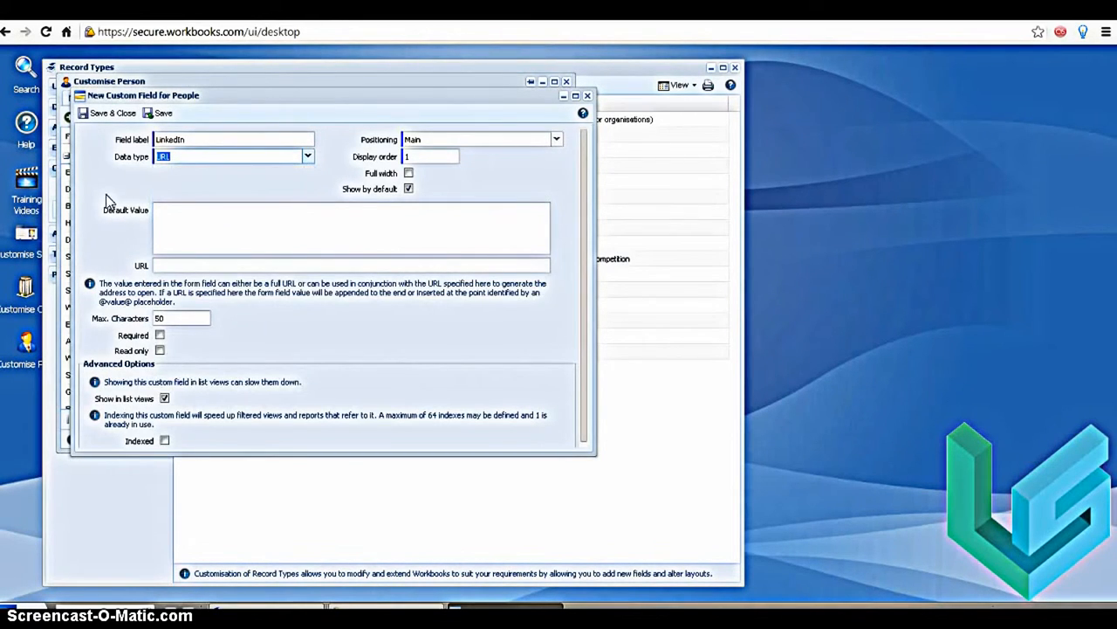
Set the LinkedIn field's maximum characters to 150 and save the field
double_click(176, 317)
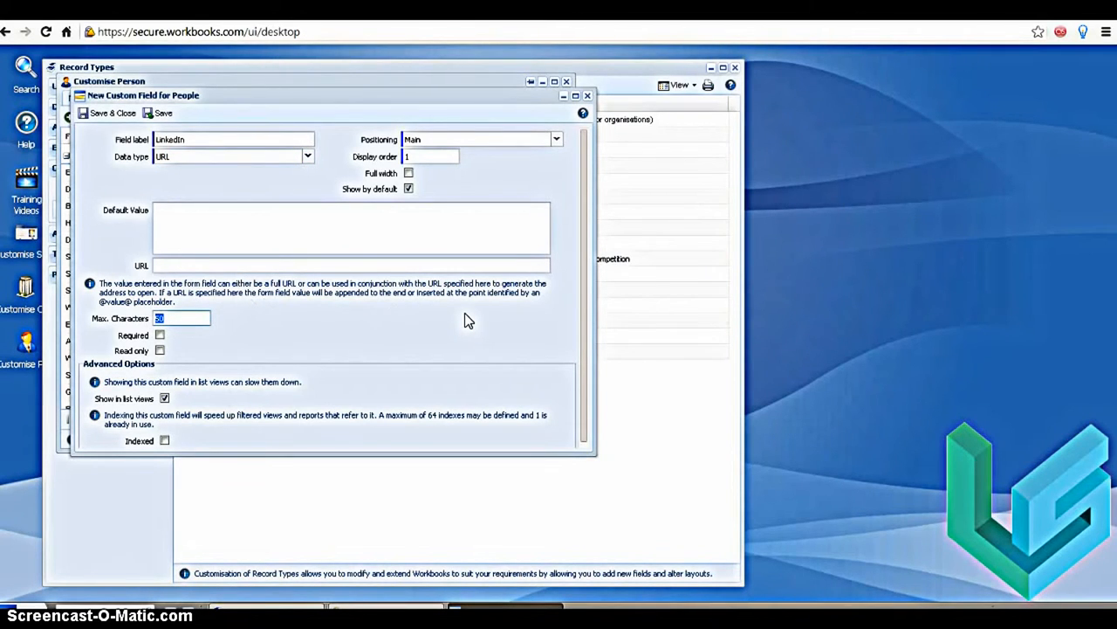
text(150)
click(106, 114)
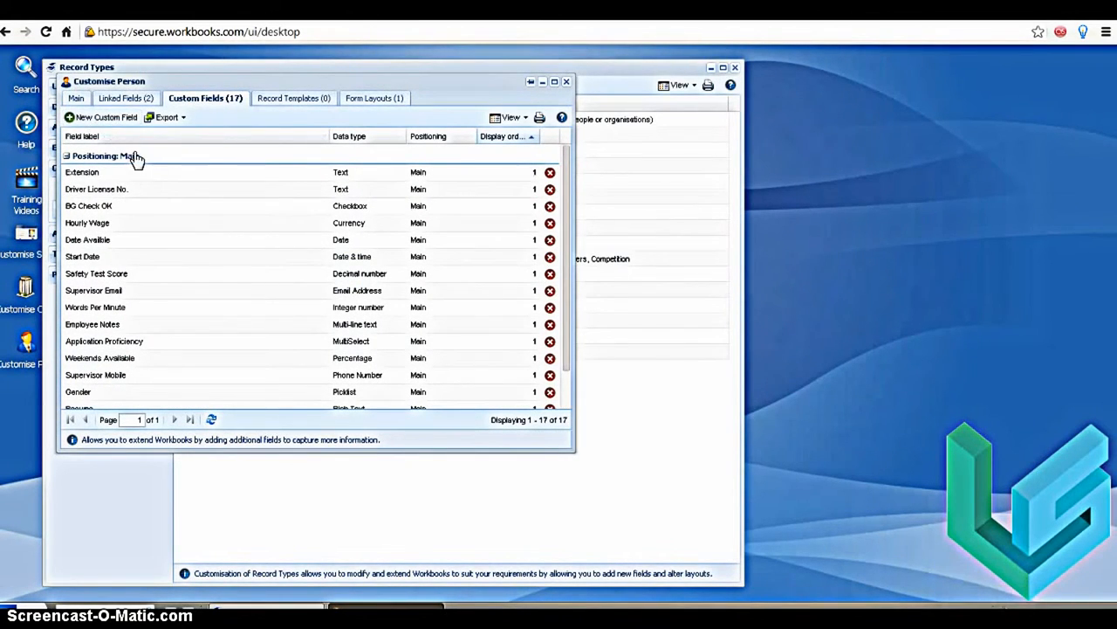
Create a Text custom field for people labelled Insurance Num with a maximum of 75 characters, and save it
click(101, 117)
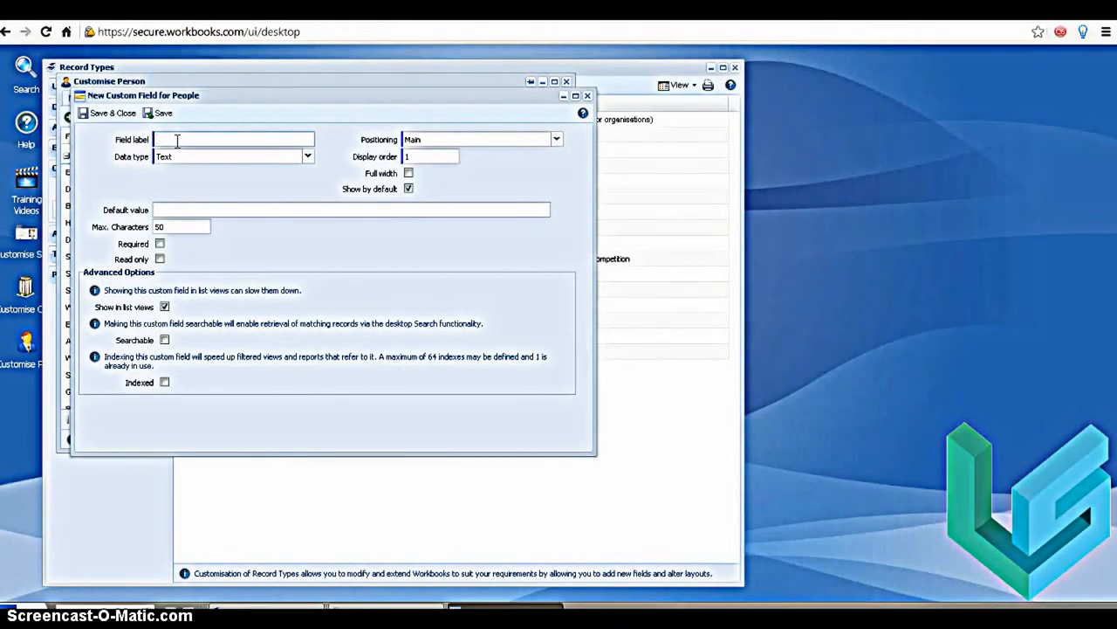
text(Insurance Num)
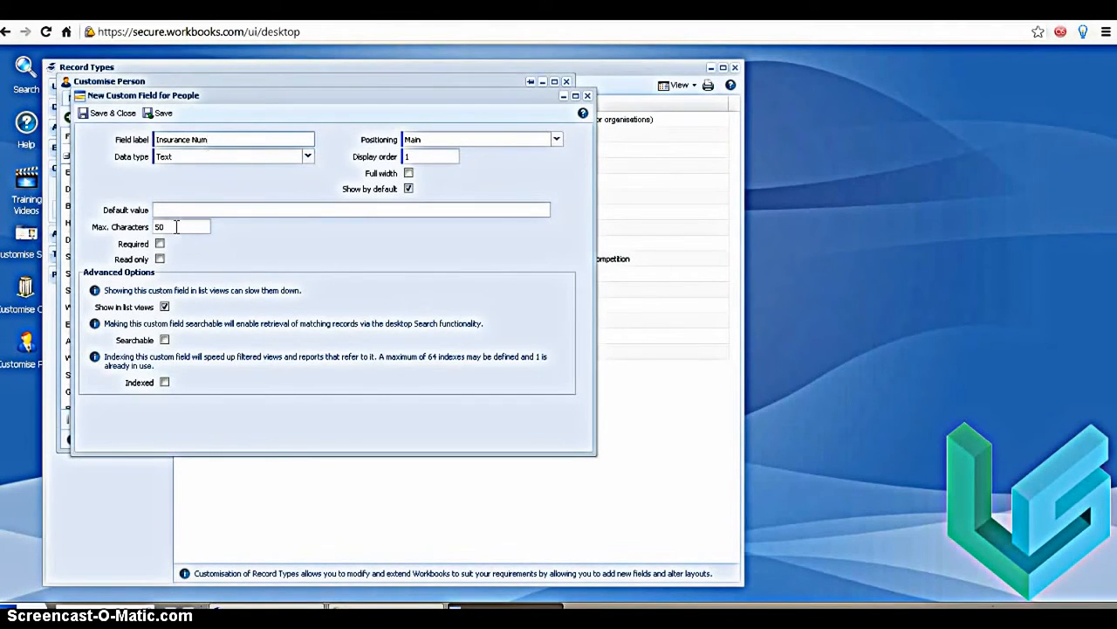
drag(177, 226, 144, 228)
text(75)
click(110, 117)
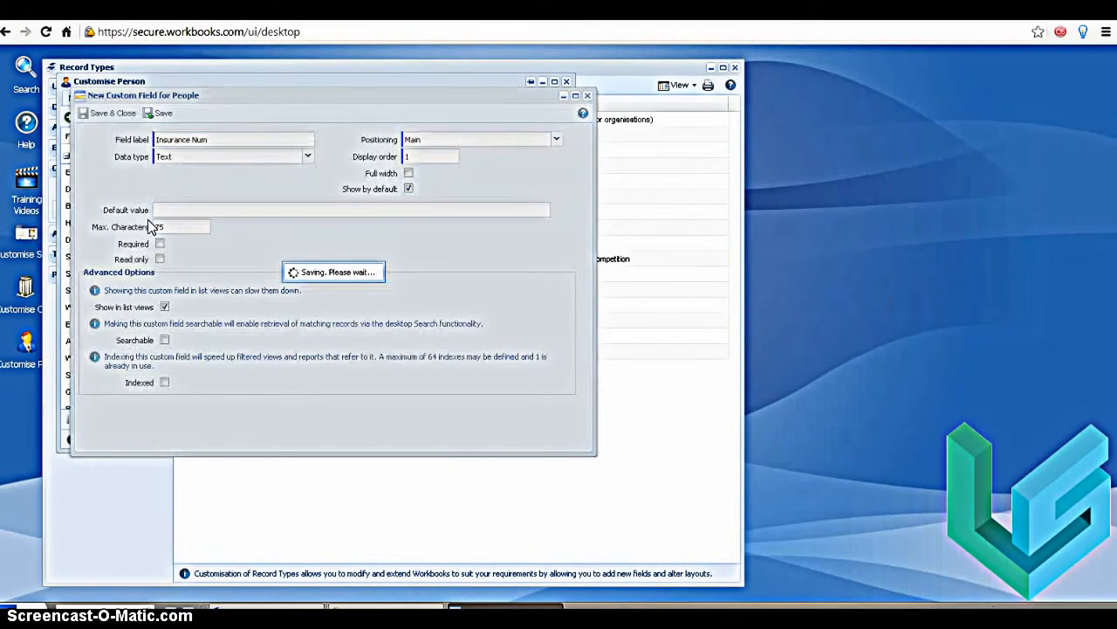